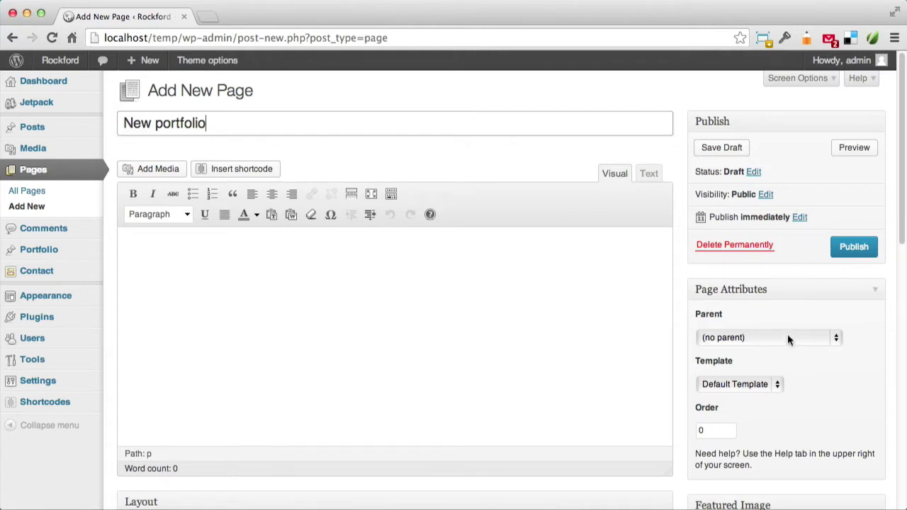
Assign the Portfolio template to the New portfolio page and publish it
click(756, 387)
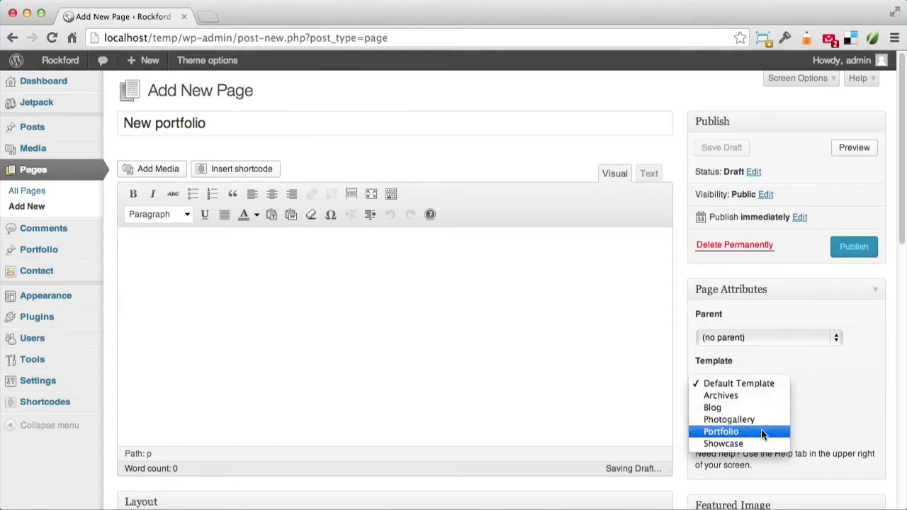
click(761, 430)
scroll(857, 354, down, 2)
click(860, 199)
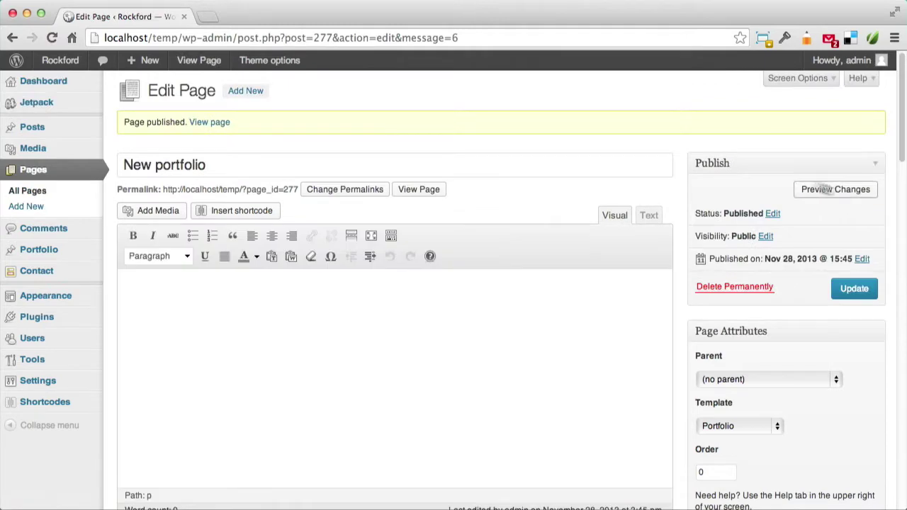
Enter "works showcase" as the page subtitle in the Layout settings
drag(898, 116, 898, 222)
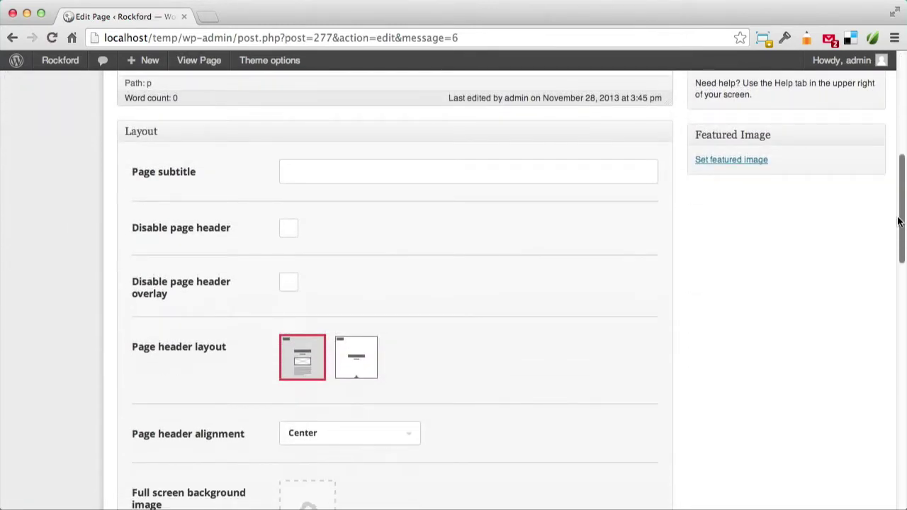
click(370, 174)
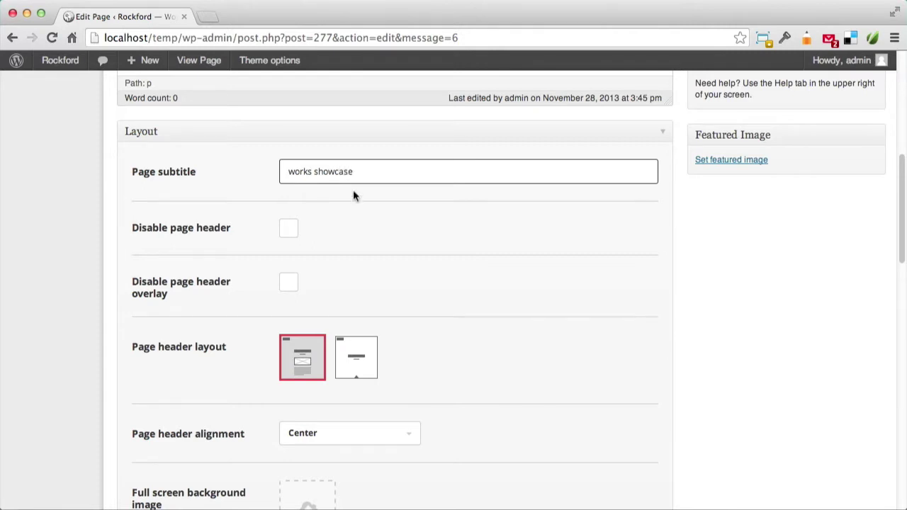
scroll(356, 244, down, 1)
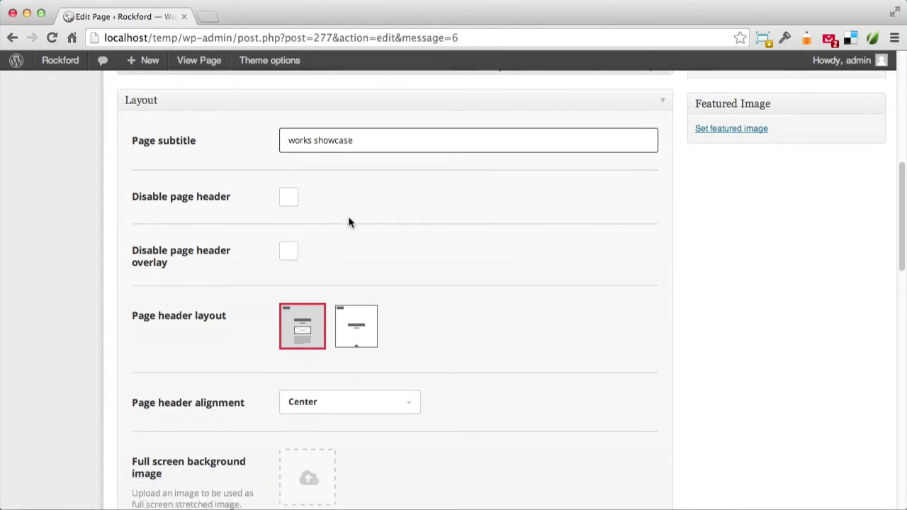
Set the portfolio grid to 3 columns and keep the images height Fixed
drag(901, 204, 897, 310)
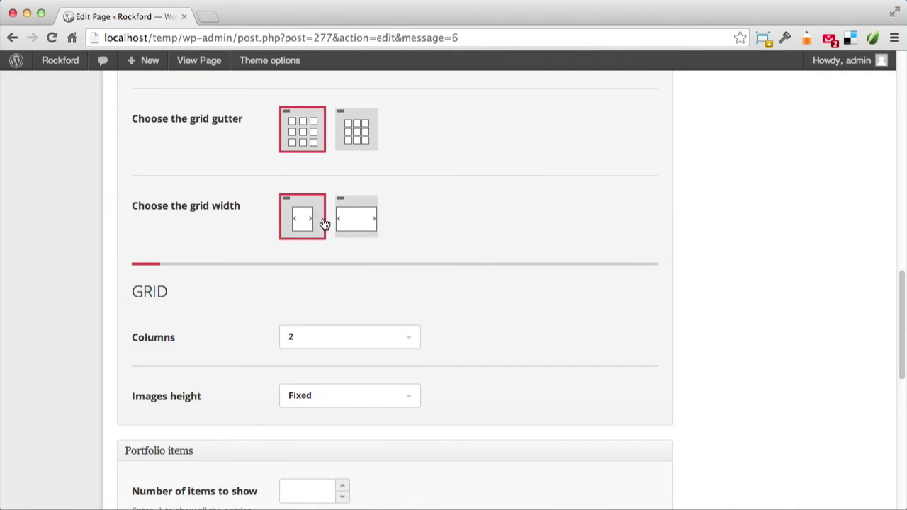
click(371, 345)
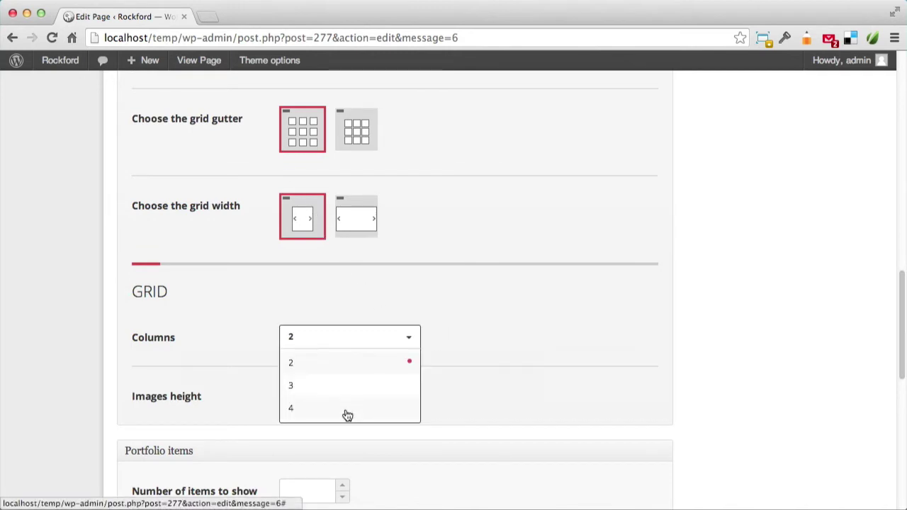
click(350, 389)
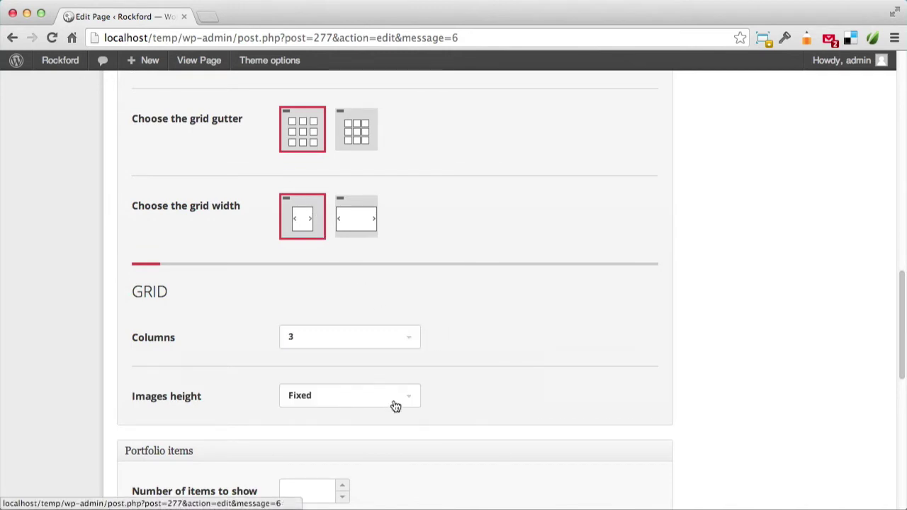
click(397, 404)
click(371, 404)
Review the portfolio items options, save the page and view it on the site
drag(898, 355, 900, 443)
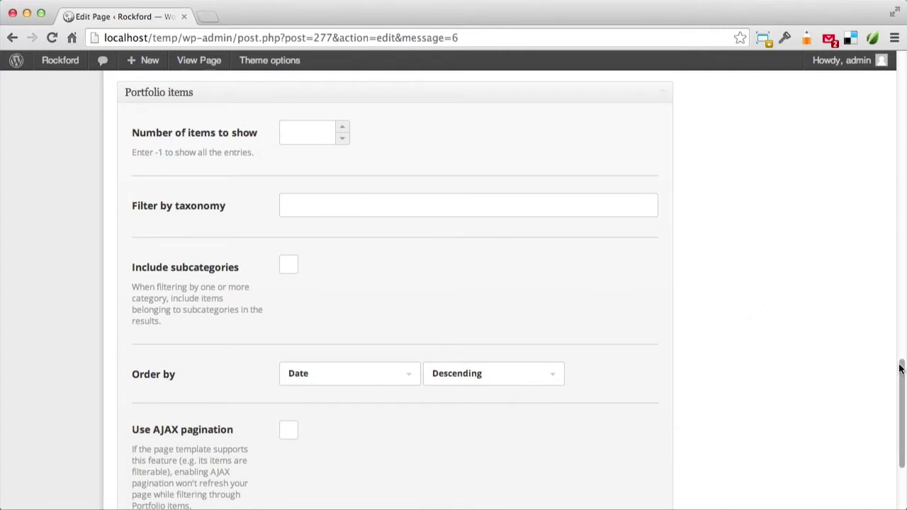
drag(901, 377, 901, 405)
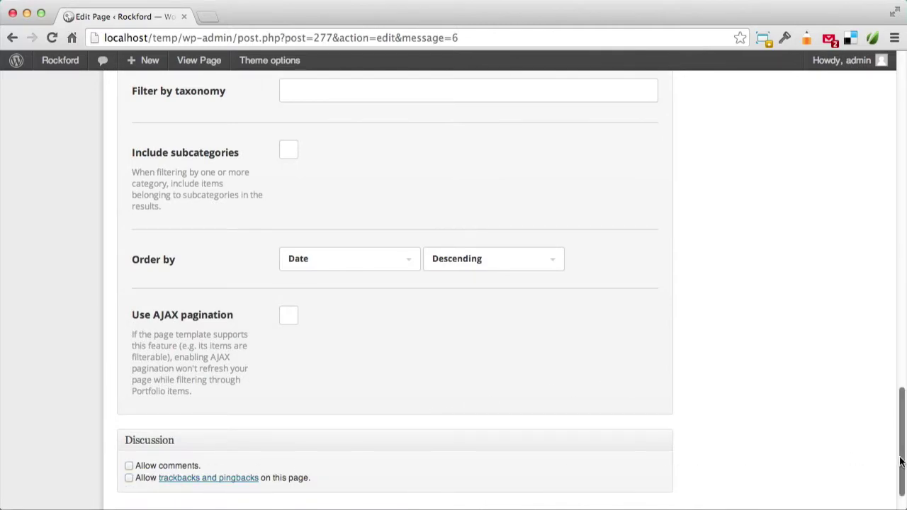
drag(901, 462, 901, 144)
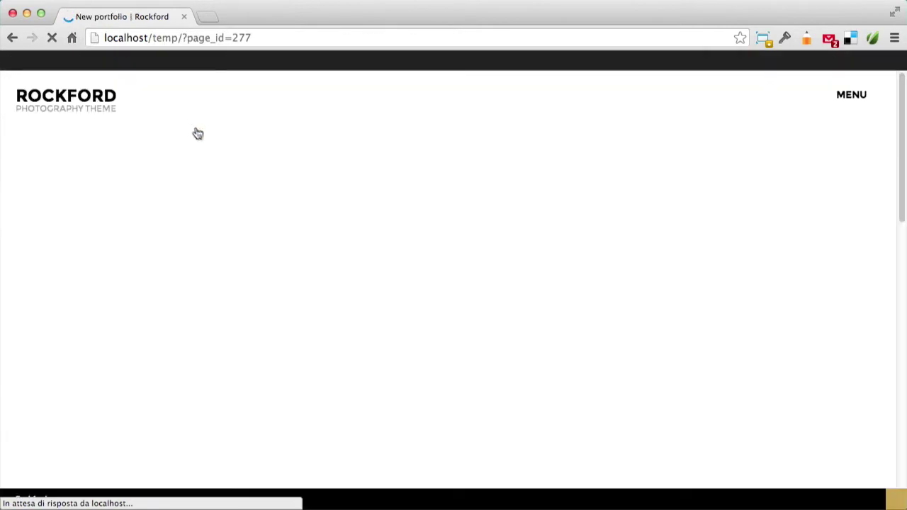
mouse_move(903, 129)
mouse_down()
mouse_move(895, 192)
mouse_move(905, 394)
mouse_move(899, 184)
mouse_move(886, 126)
mouse_up()
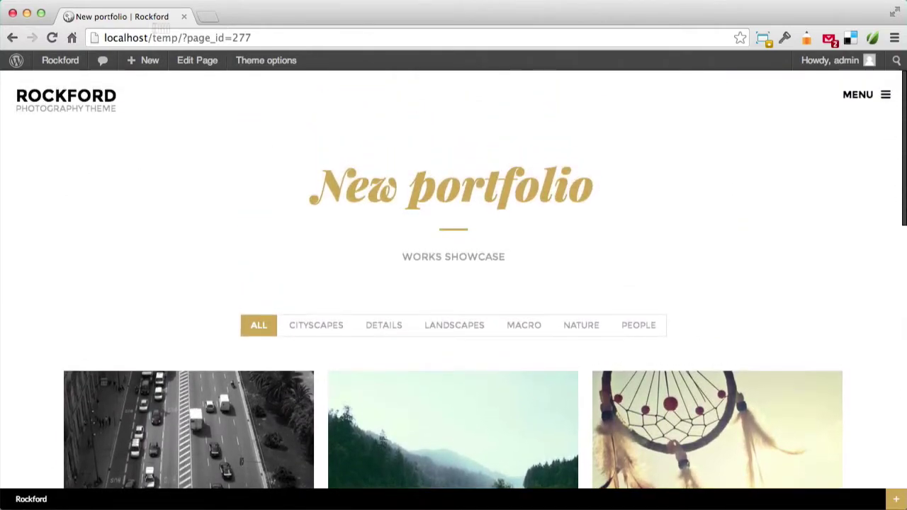
Edit the page to use the narrow grid gutter and the full-width grid, and update it
click(203, 71)
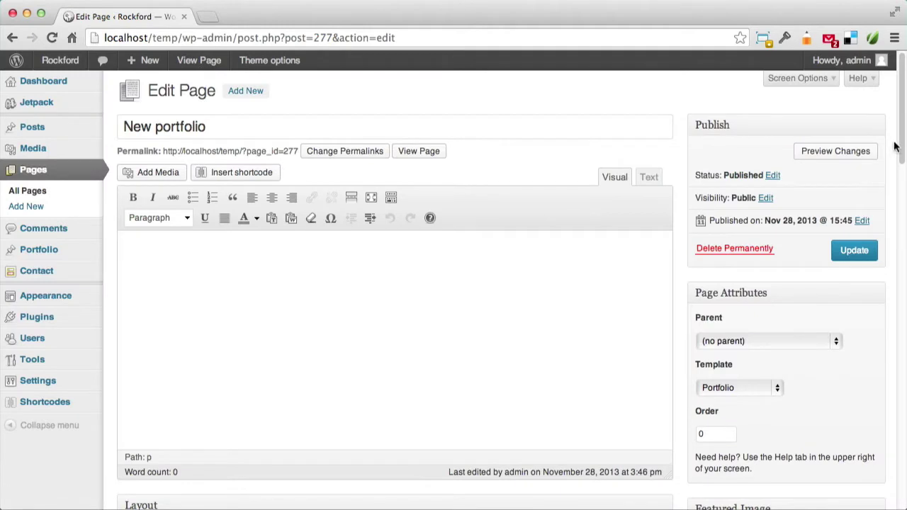
drag(901, 150, 885, 312)
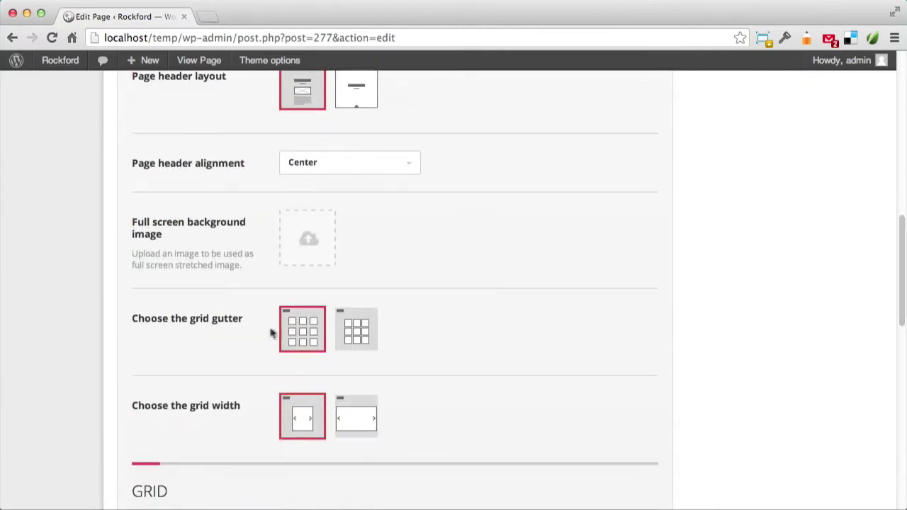
click(350, 332)
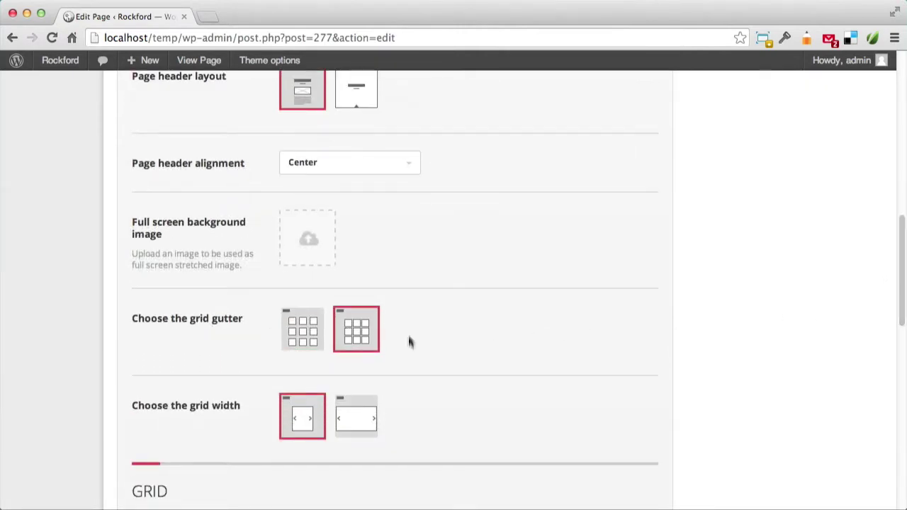
click(362, 428)
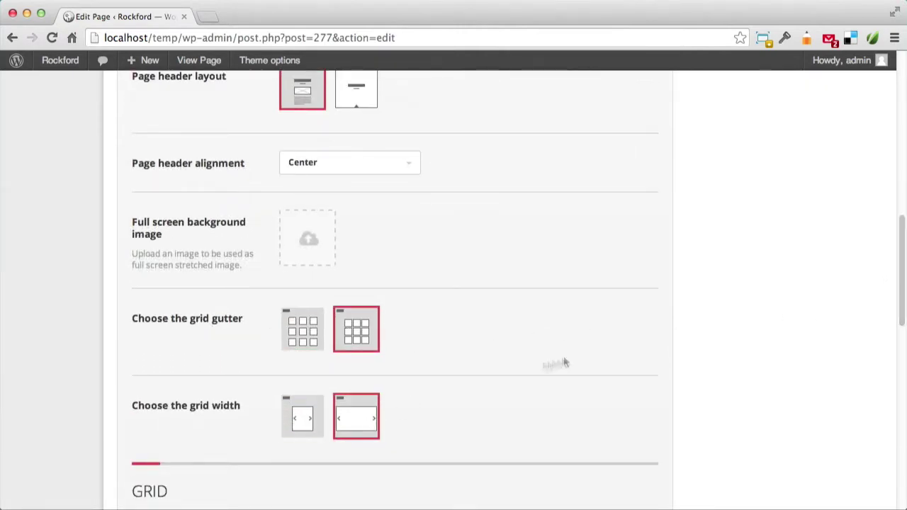
drag(903, 317, 897, 170)
click(855, 193)
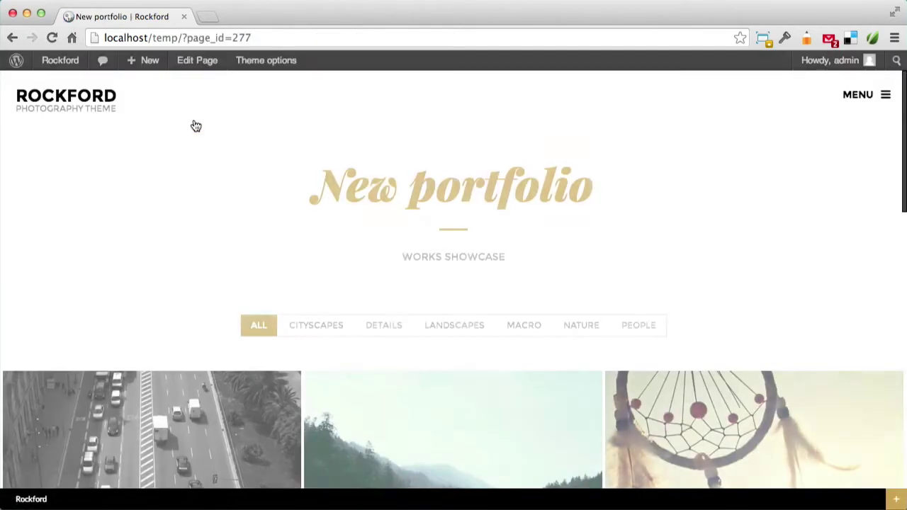
Look over the portfolio grid on the site and filter it by Details and Cityscapes
mouse_move(903, 163)
mouse_down()
mouse_move(892, 318)
mouse_move(900, 401)
mouse_move(904, 153)
mouse_up()
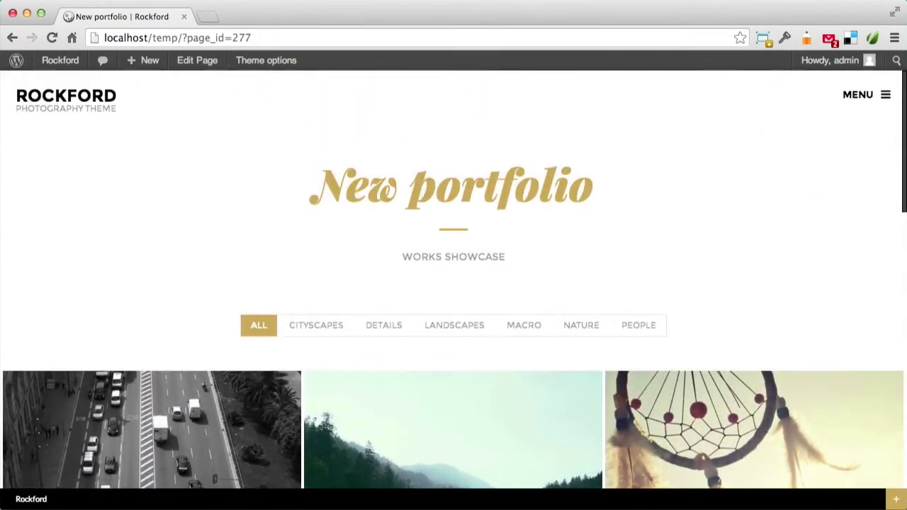
click(386, 332)
click(312, 330)
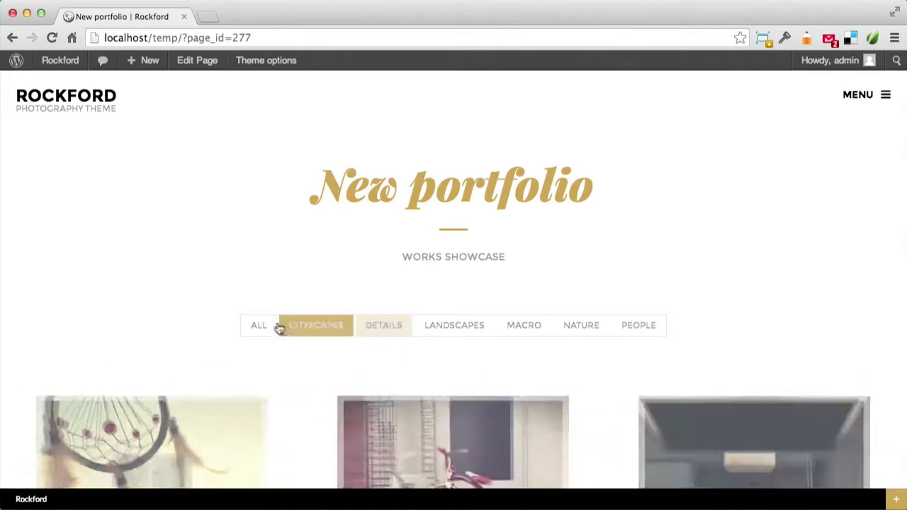
Edit the page to show 8 portfolio items in a grid of 4 columns, and update it
click(200, 61)
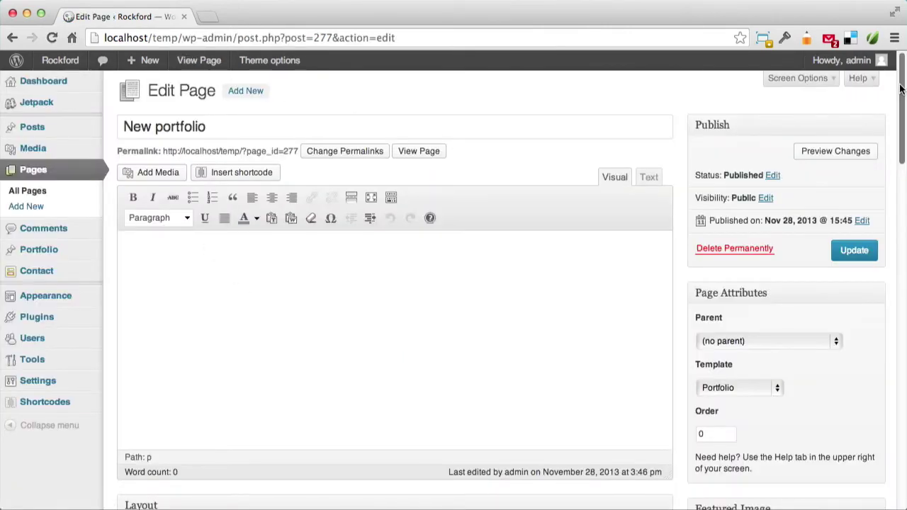
drag(901, 87, 878, 345)
click(319, 171)
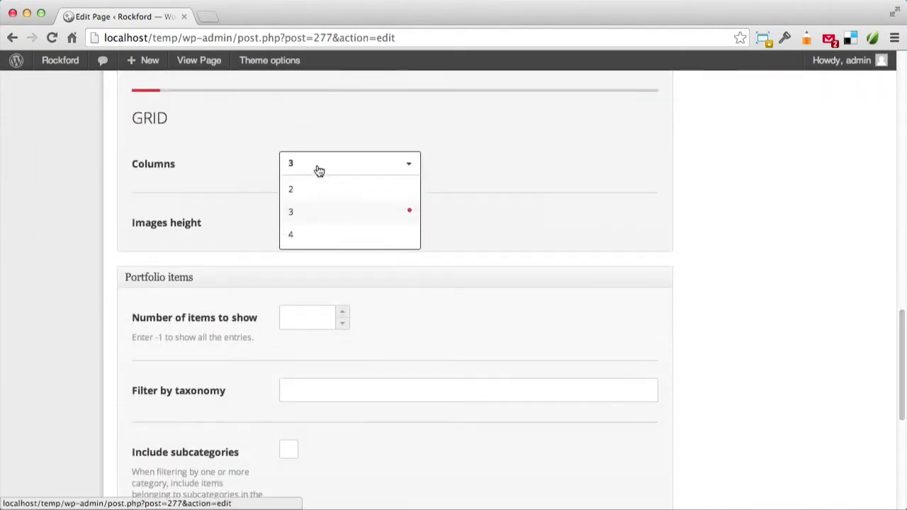
click(319, 235)
click(304, 325)
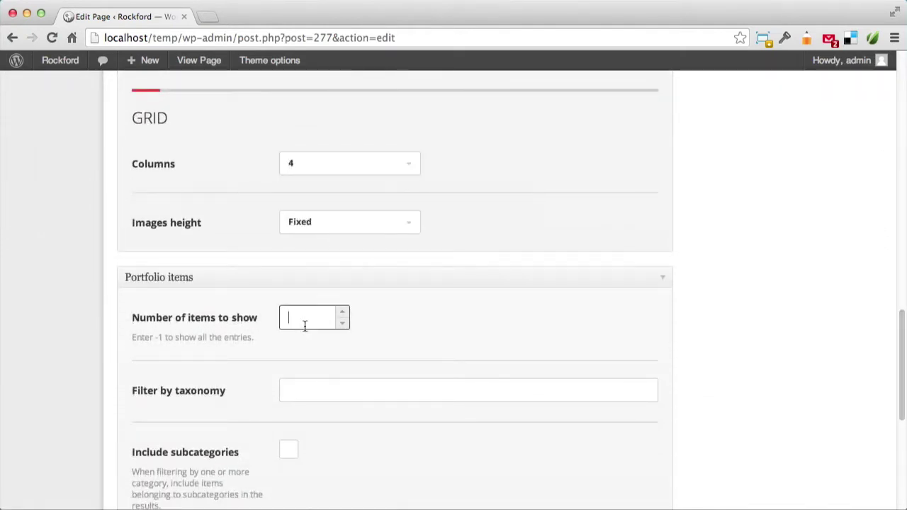
text(8)
scroll(896, 322, up, 15)
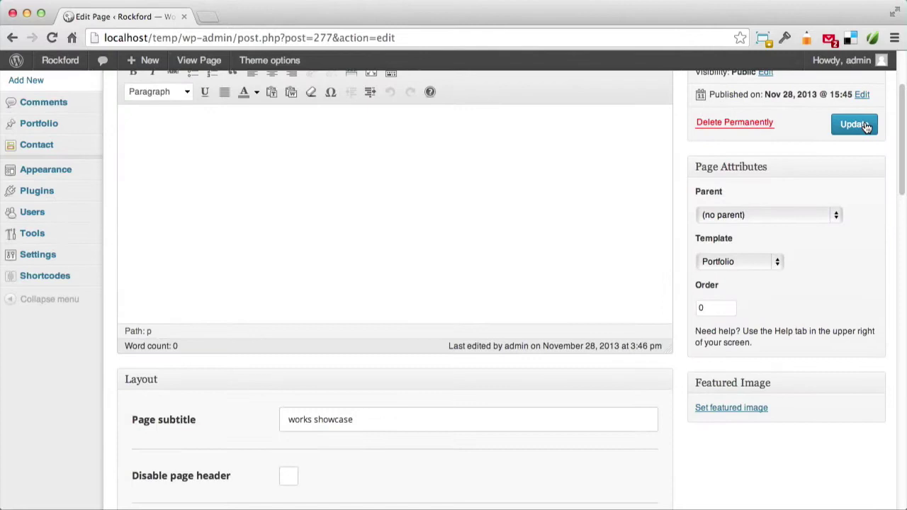
click(854, 125)
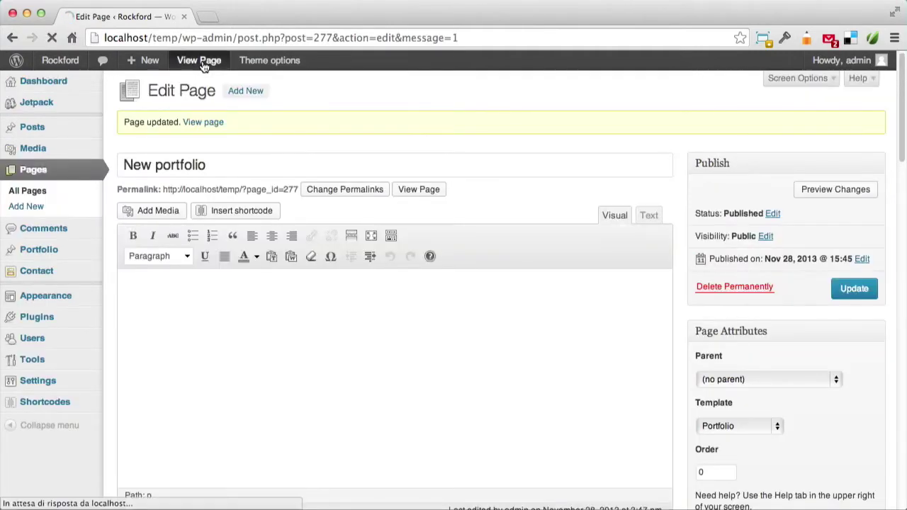
View the portfolio page on the site and browse to its second page of items
click(200, 62)
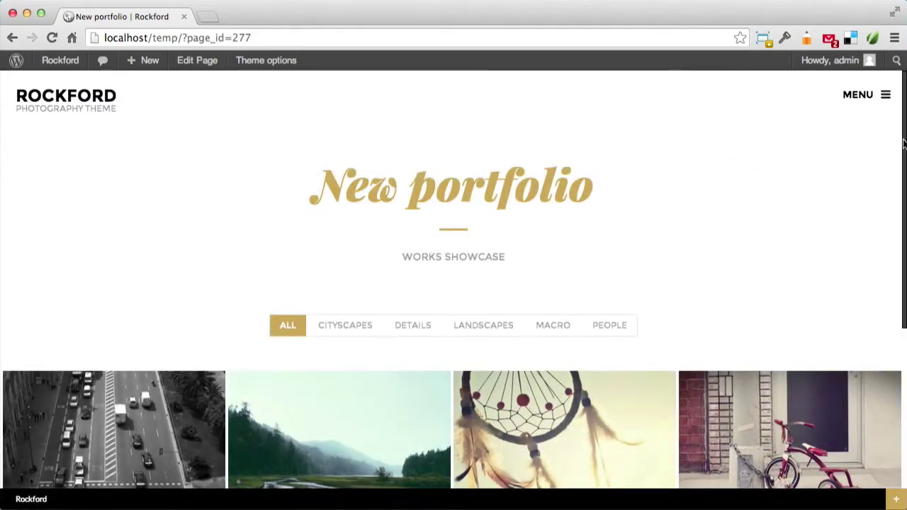
drag(901, 147, 904, 331)
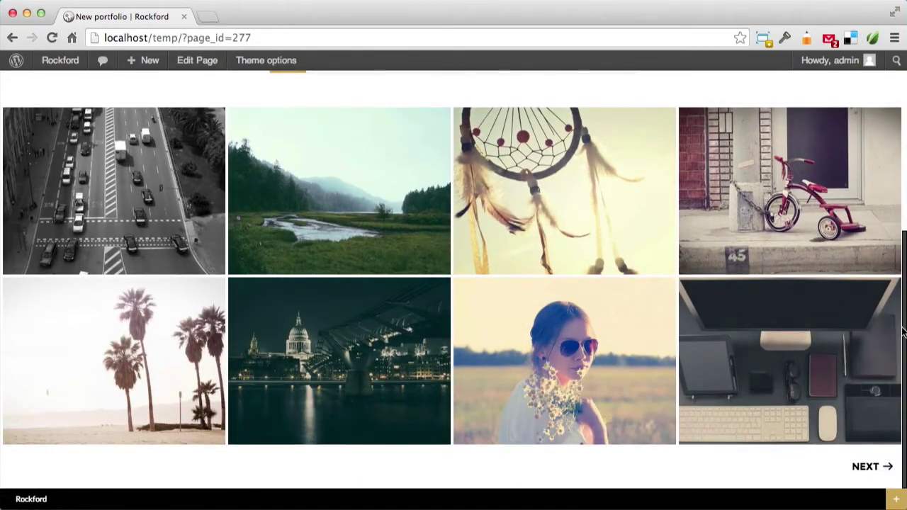
click(866, 469)
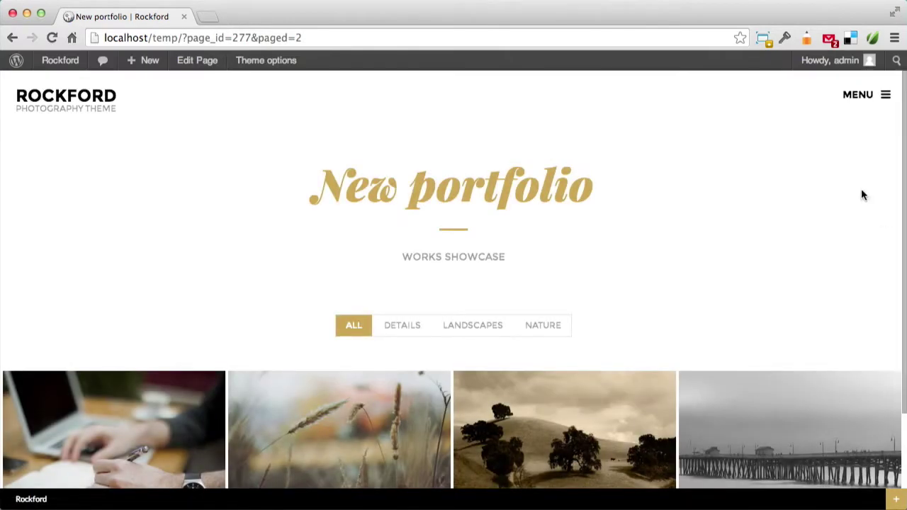
scroll(861, 188, down, 3)
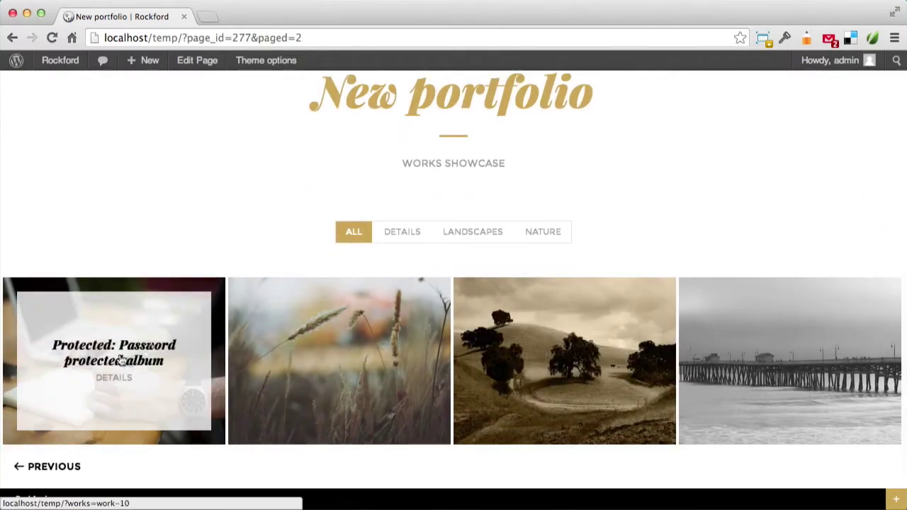
scroll(371, 170, up, 3)
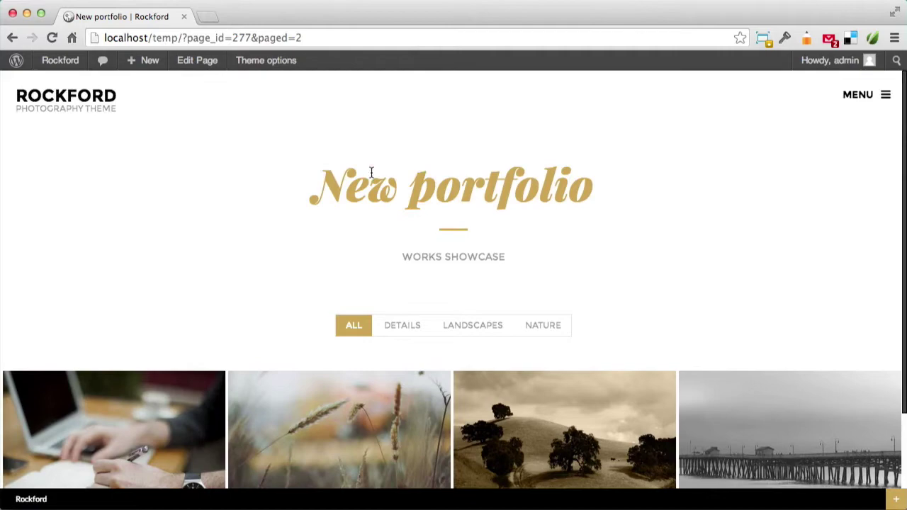
Edit the page to set the grid's images height to Variable, and update it
click(197, 61)
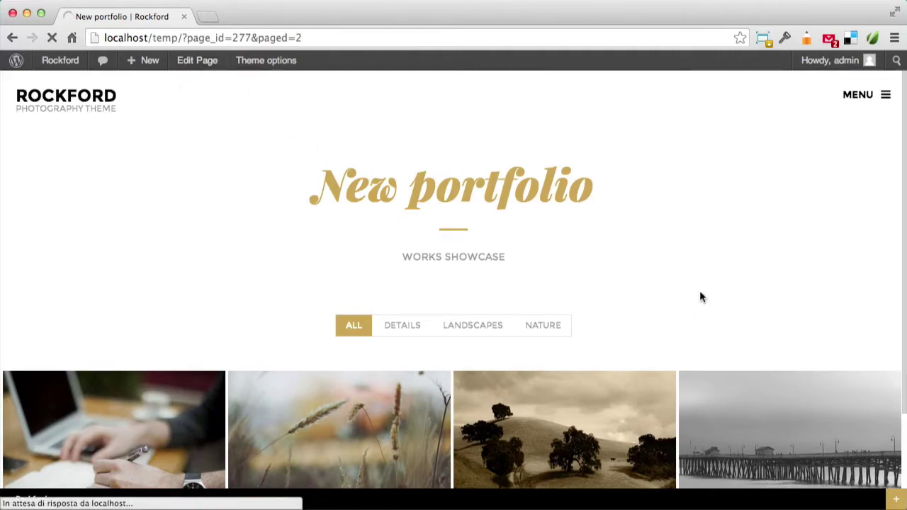
scroll(772, 238, down, 5)
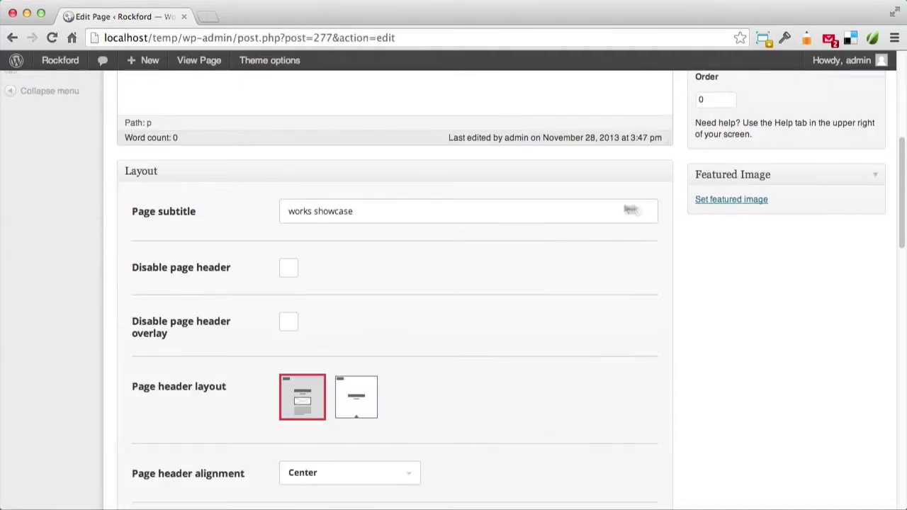
scroll(613, 211, down, 8)
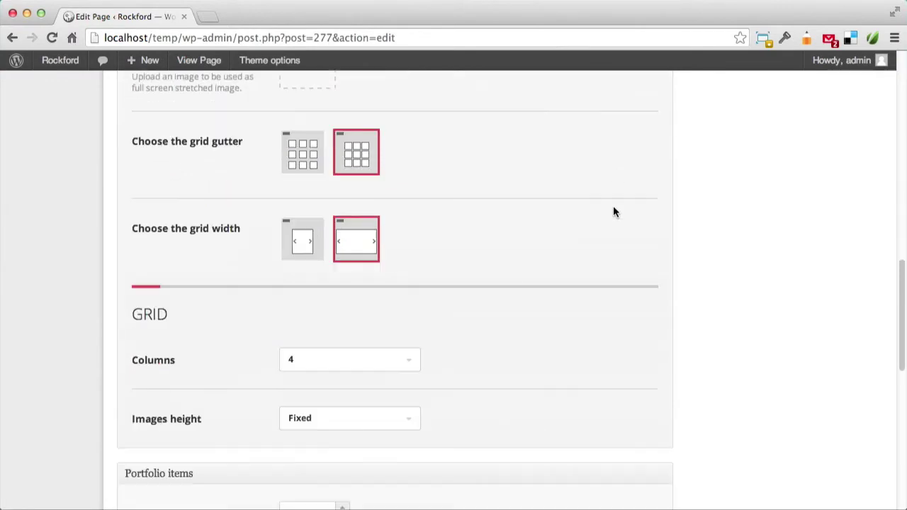
scroll(613, 211, down, 4)
click(321, 187)
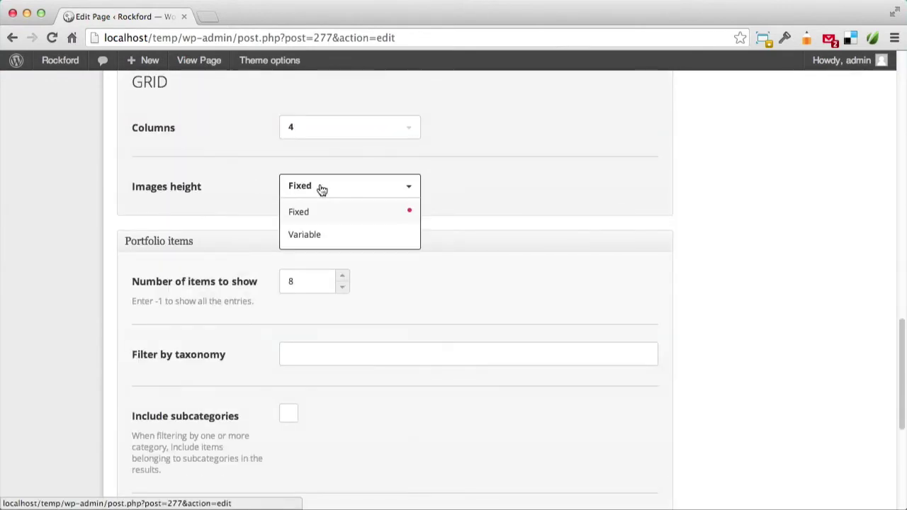
click(311, 243)
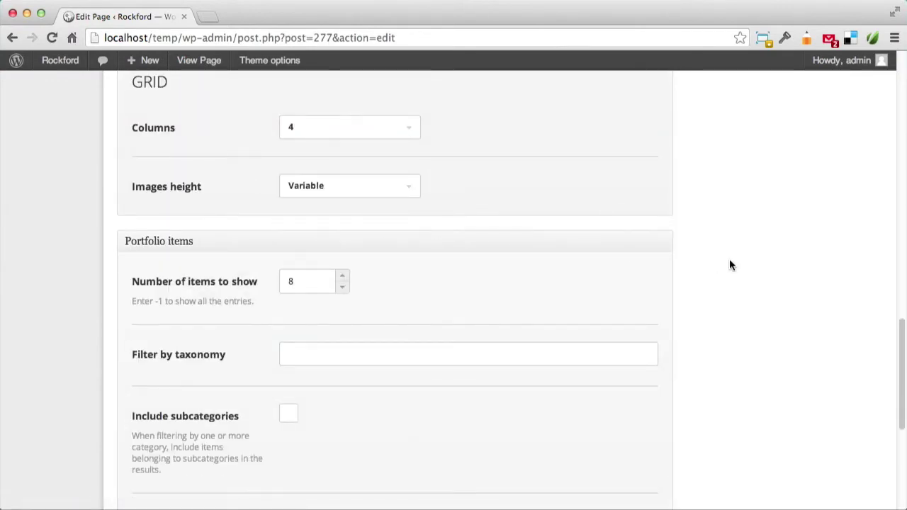
drag(901, 338, 901, 96)
click(856, 158)
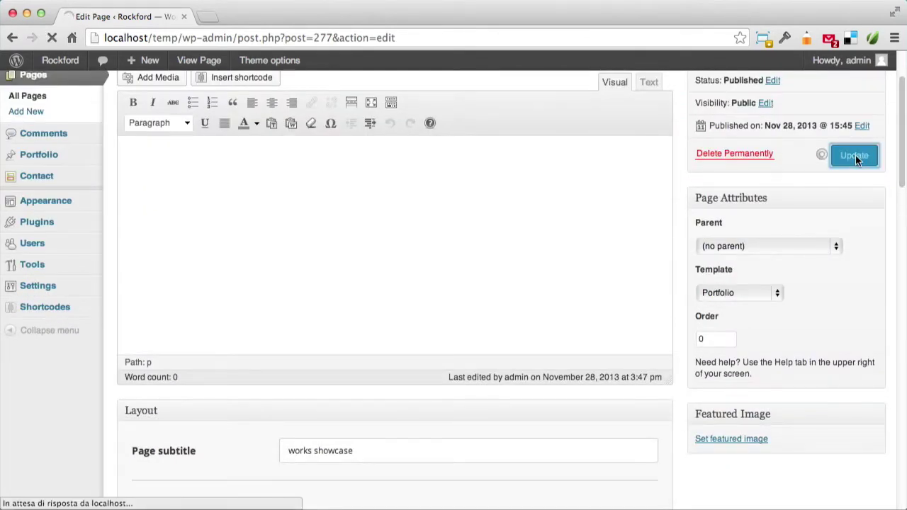
View the portfolio page on the site and look over the grid with variable image heights
click(202, 62)
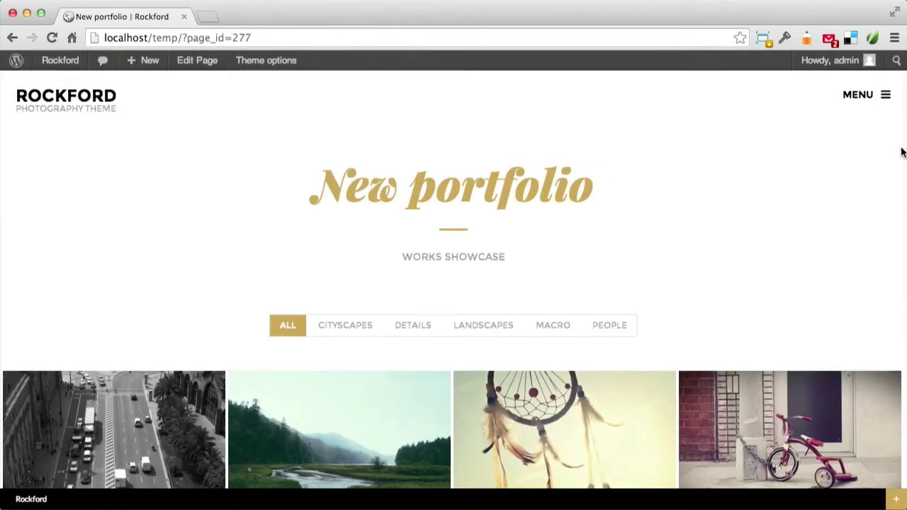
drag(904, 154, 903, 298)
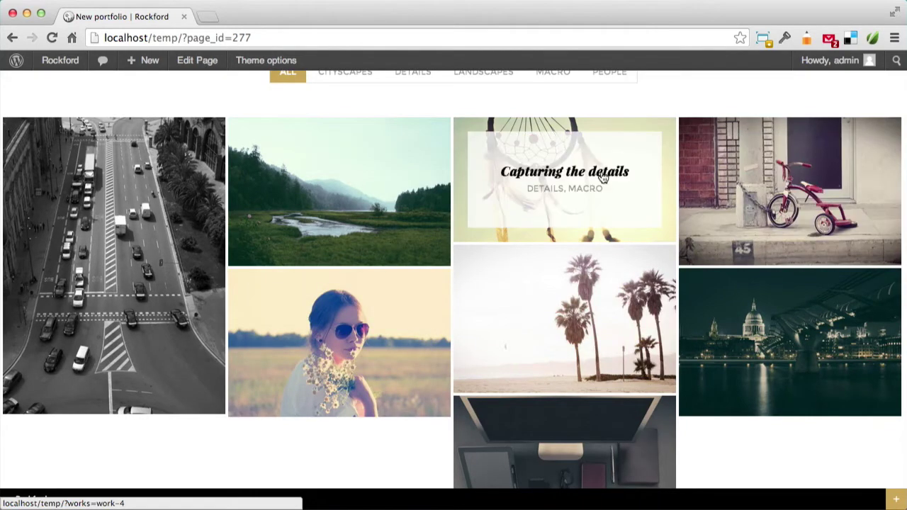
Edit the page to use AJAX pagination for the portfolio items, and update it
click(198, 61)
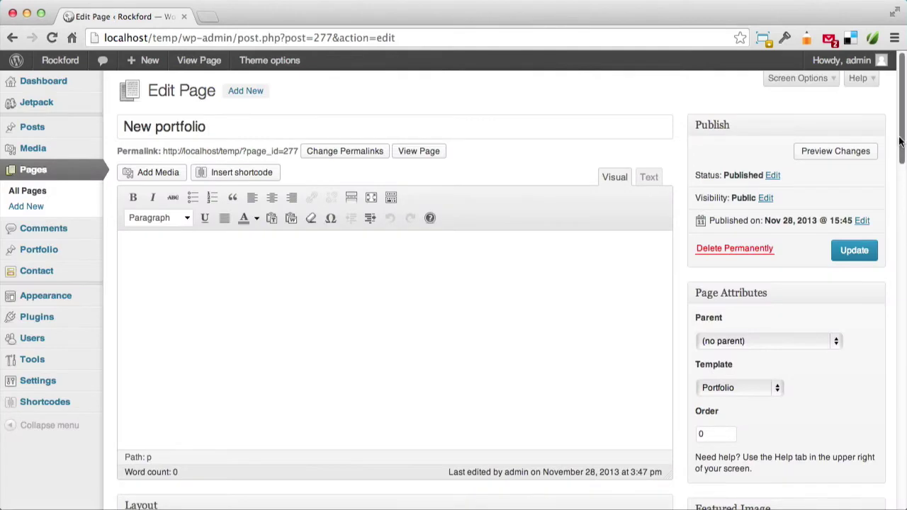
drag(901, 165, 901, 426)
scroll(813, 391, down, 3)
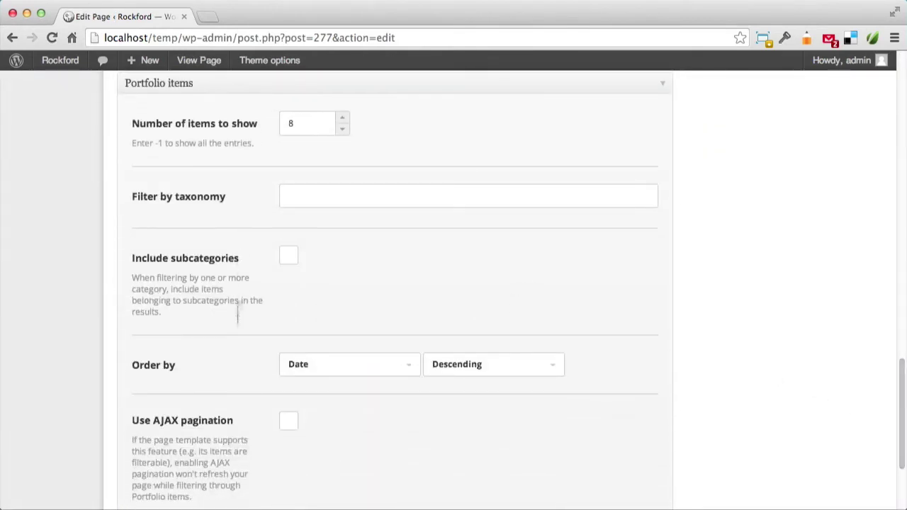
scroll(243, 388, down, 1)
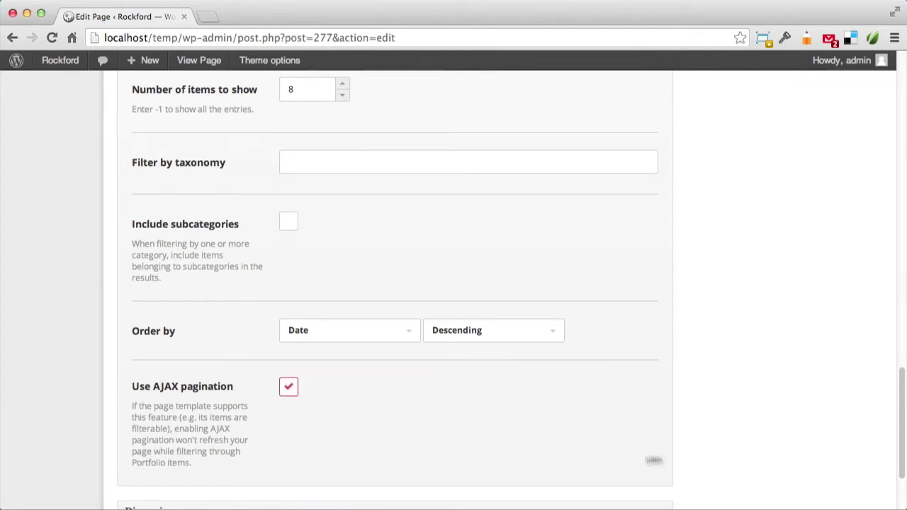
drag(898, 418, 891, 146)
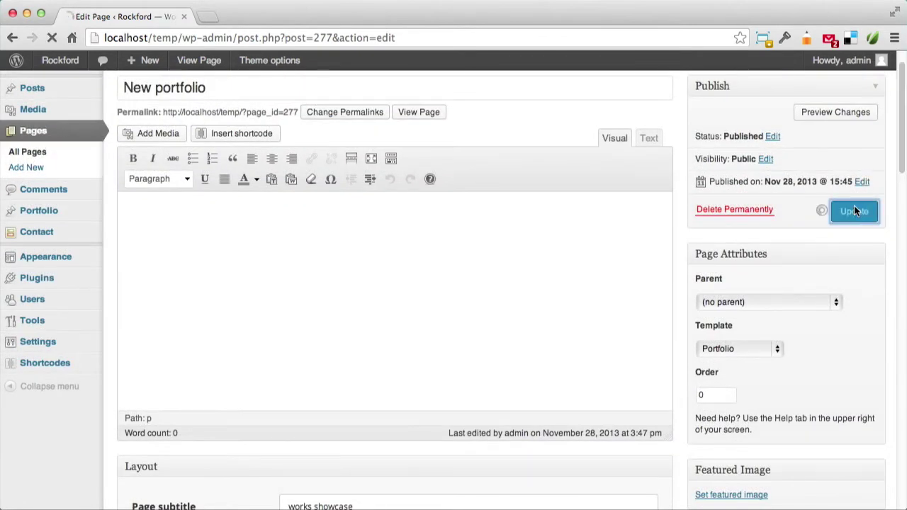
View the portfolio page on the site, filter it by Cityscapes and Landscapes, and return to All
click(196, 64)
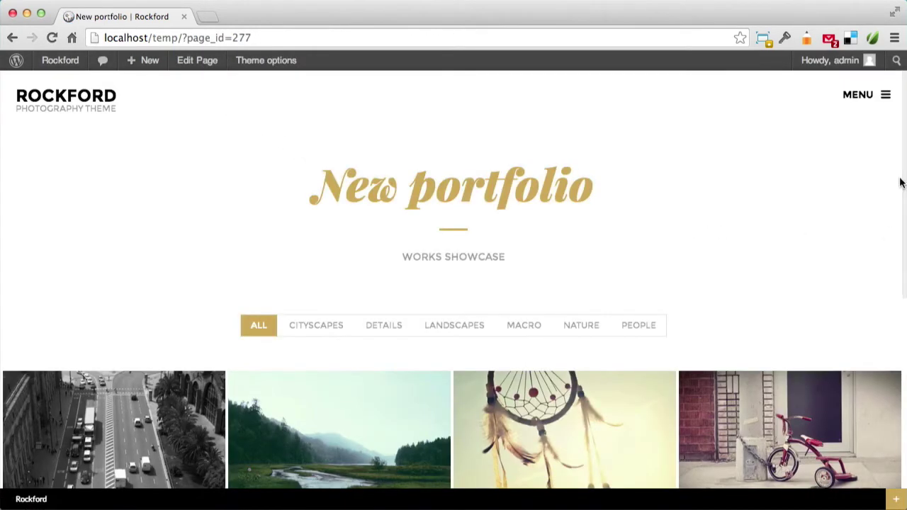
drag(896, 194, 901, 286)
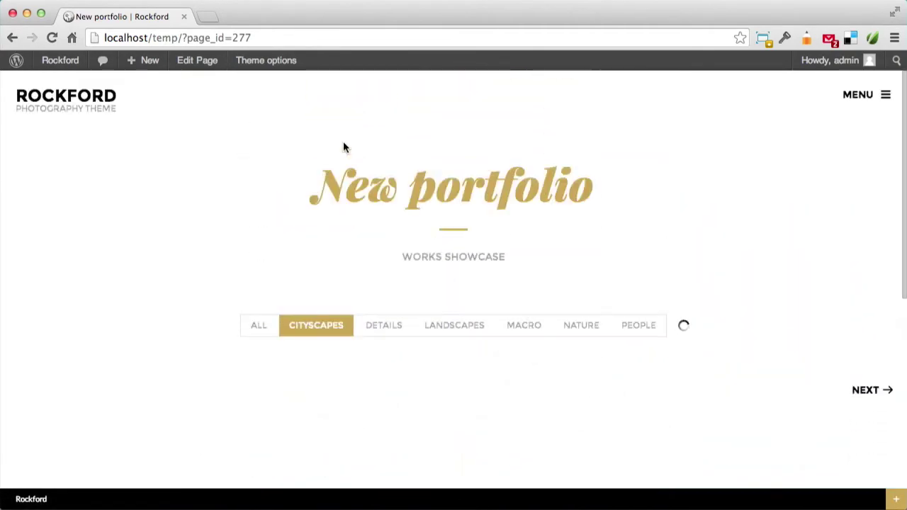
click(471, 337)
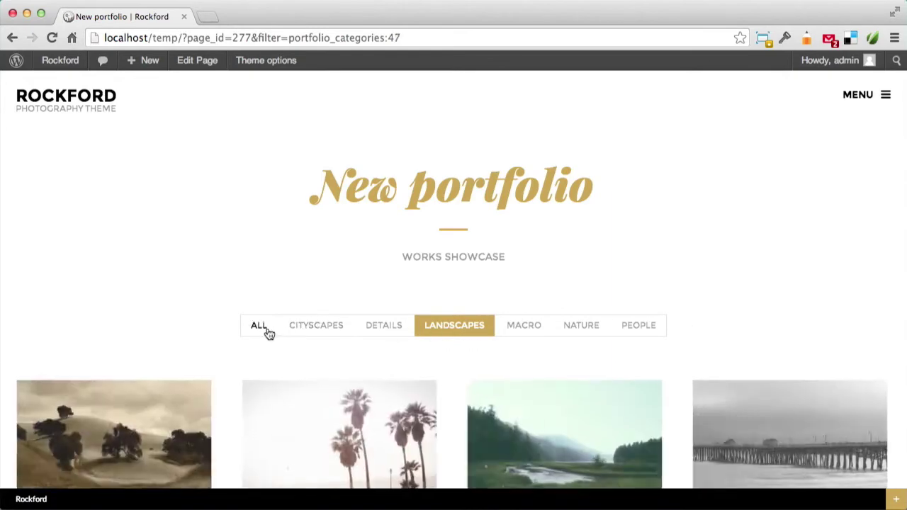
click(266, 331)
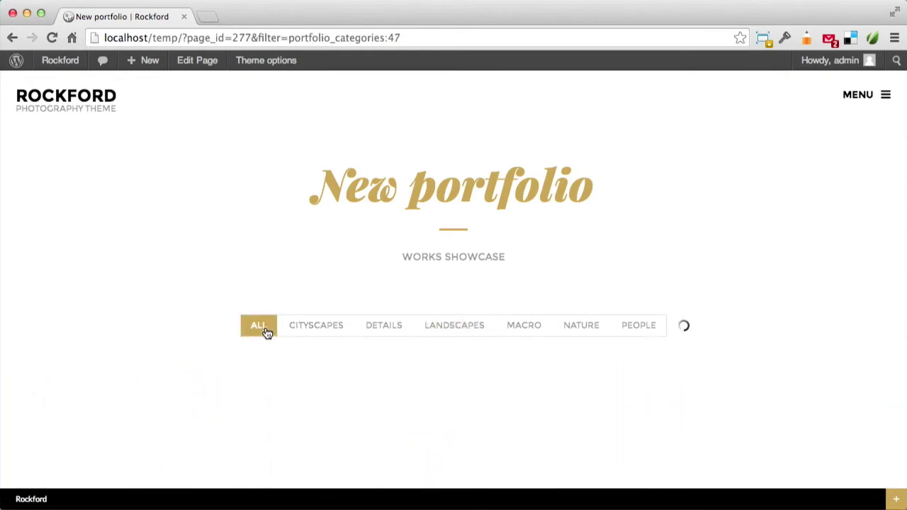
scroll(296, 212, down, 5)
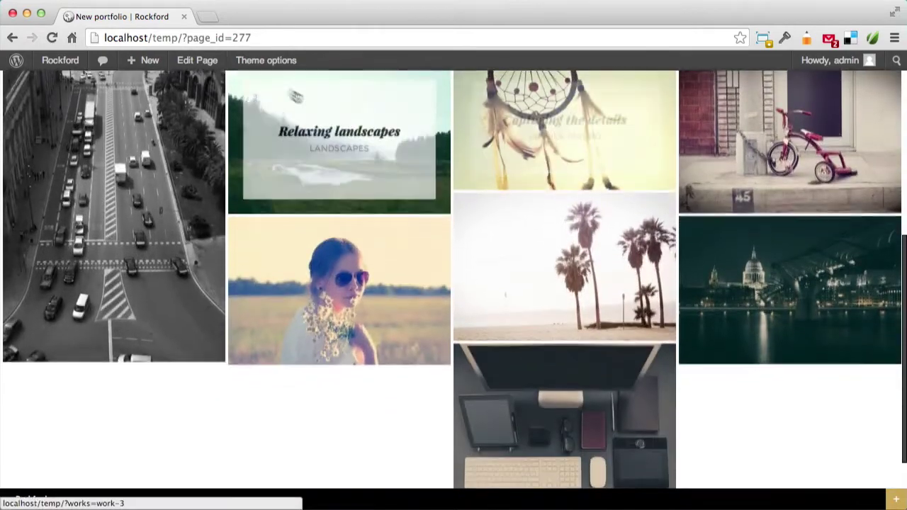
Edit the page to filter the portfolio items by the Landscapes and Details categories, and update it
click(197, 61)
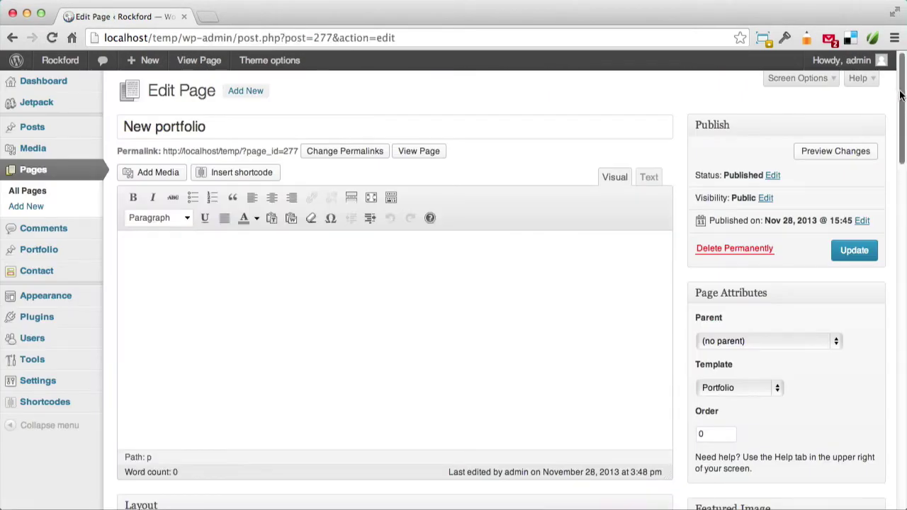
drag(901, 94, 891, 412)
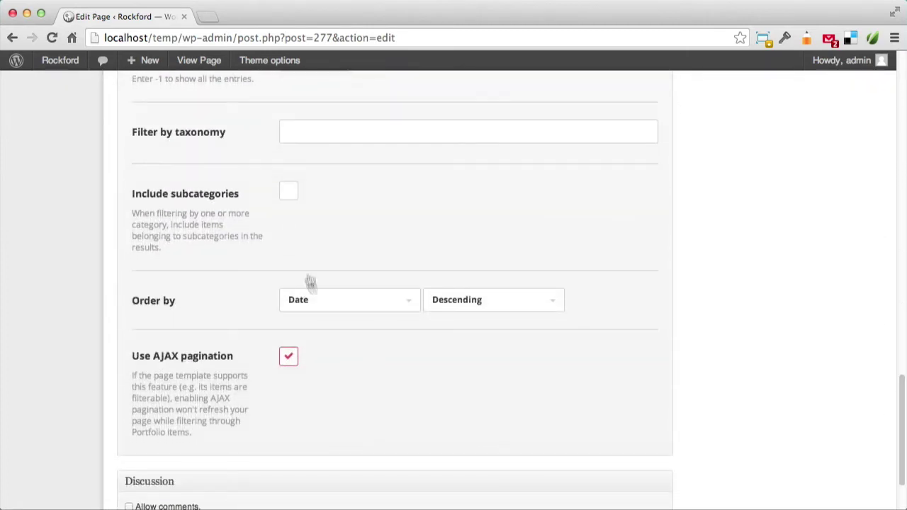
scroll(320, 249, up, 3)
click(377, 253)
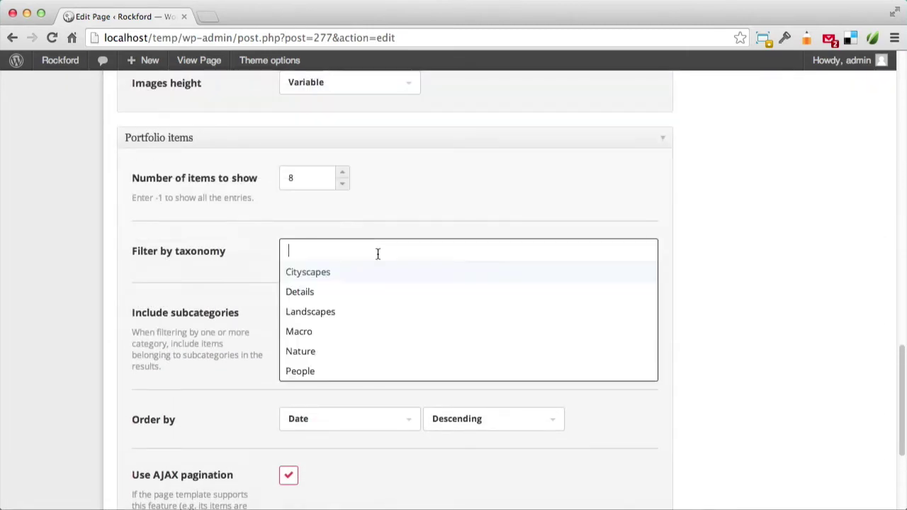
click(330, 295)
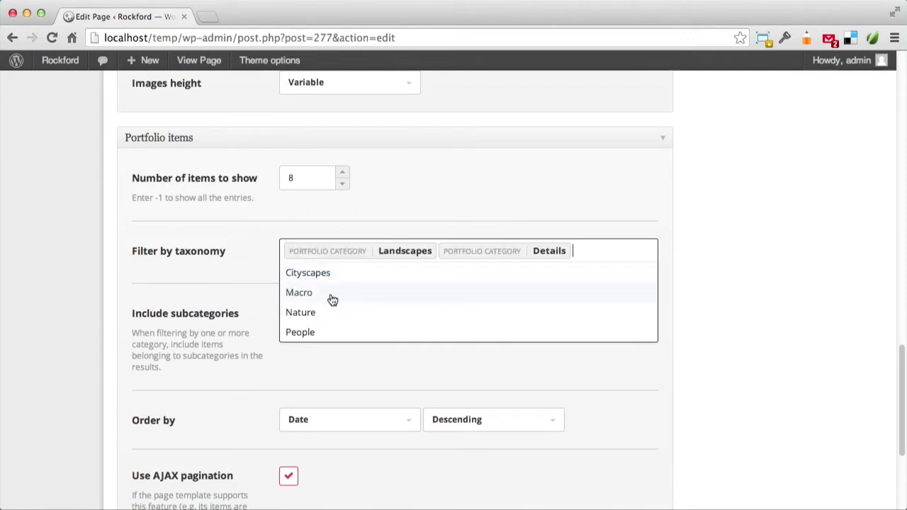
click(475, 175)
drag(899, 366, 902, 98)
click(854, 139)
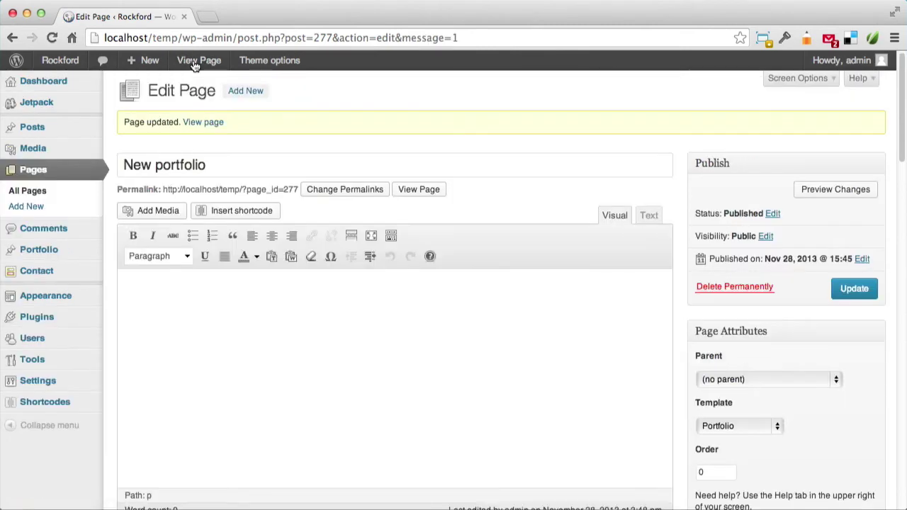
View the portfolio page on the site and look over the items of the chosen categories
click(195, 63)
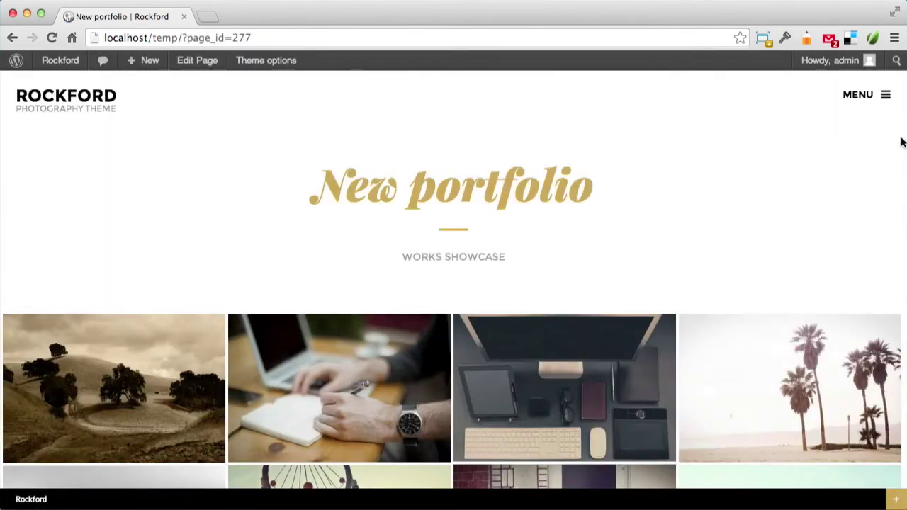
scroll(901, 143, down, 4)
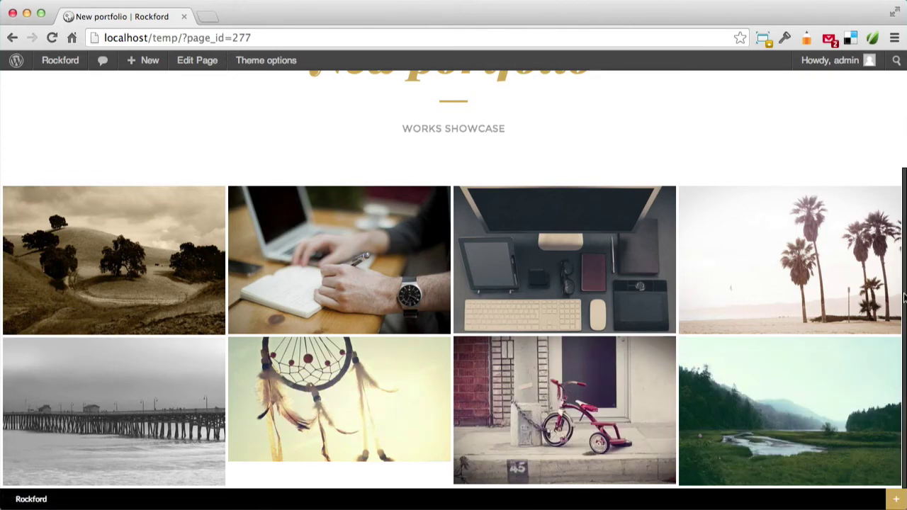
drag(903, 297, 900, 198)
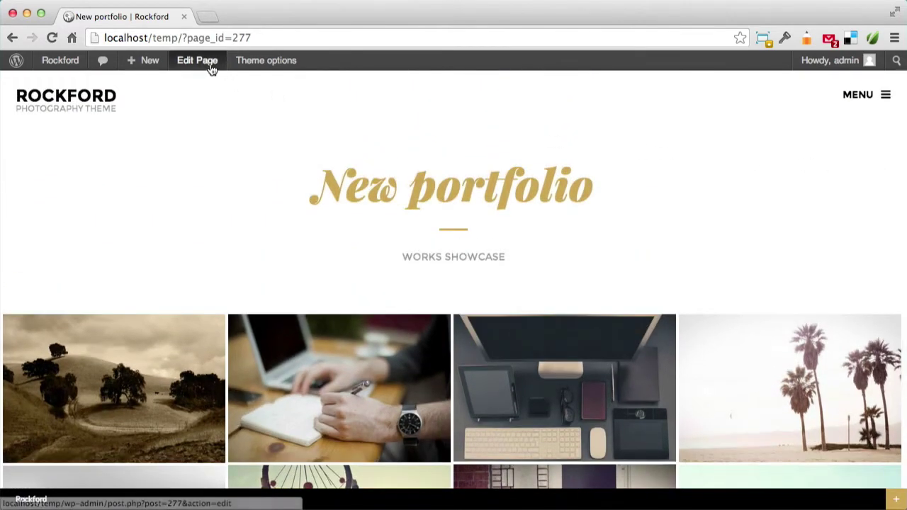
Edit the page to order the portfolio items by Random
click(198, 61)
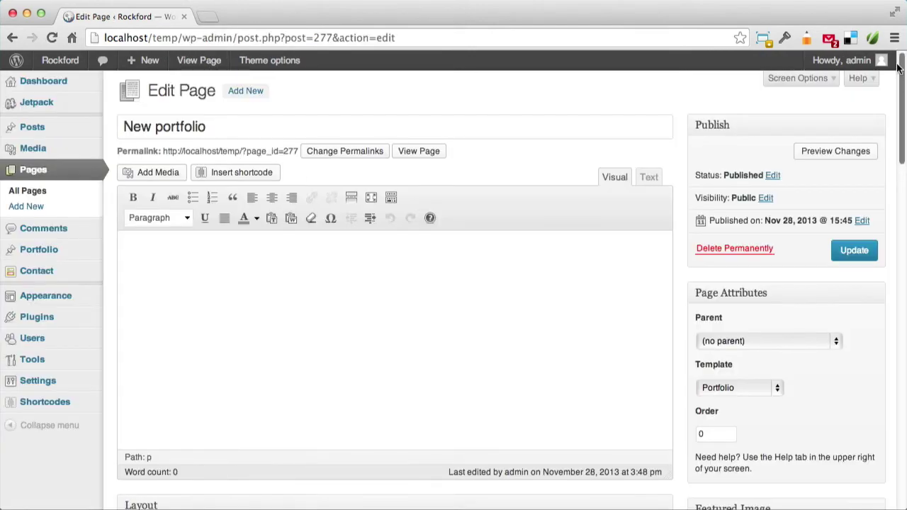
drag(898, 65, 898, 384)
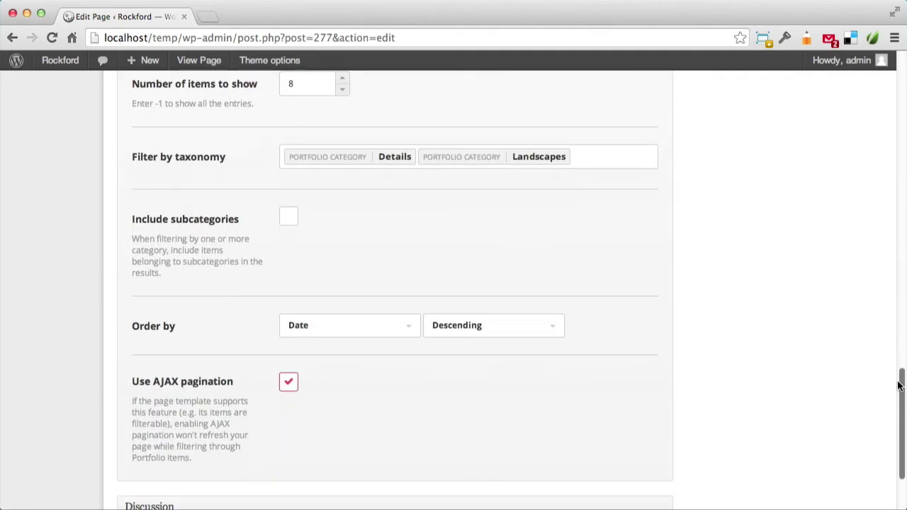
click(354, 325)
click(340, 399)
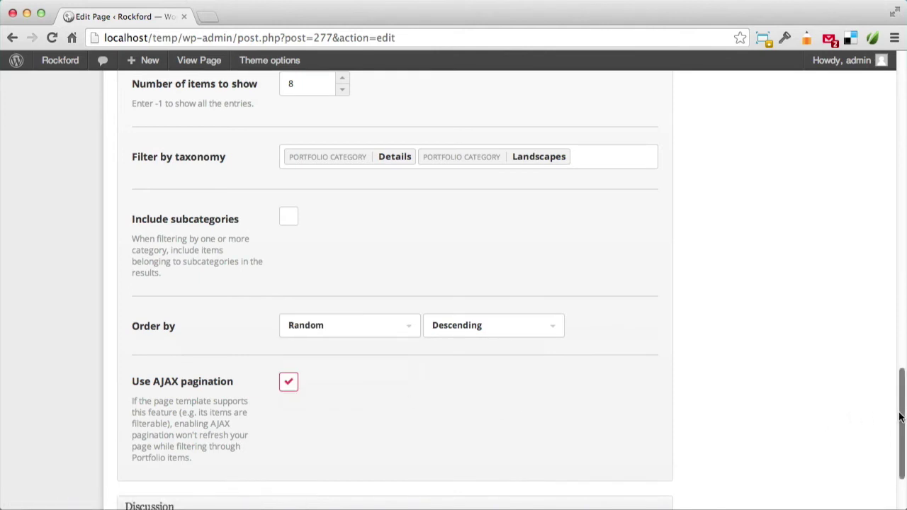
Remove the Landscapes and Details categories from the taxonomy filter and update the page
click(592, 150)
key(BackSpace)
key(BackSpace)
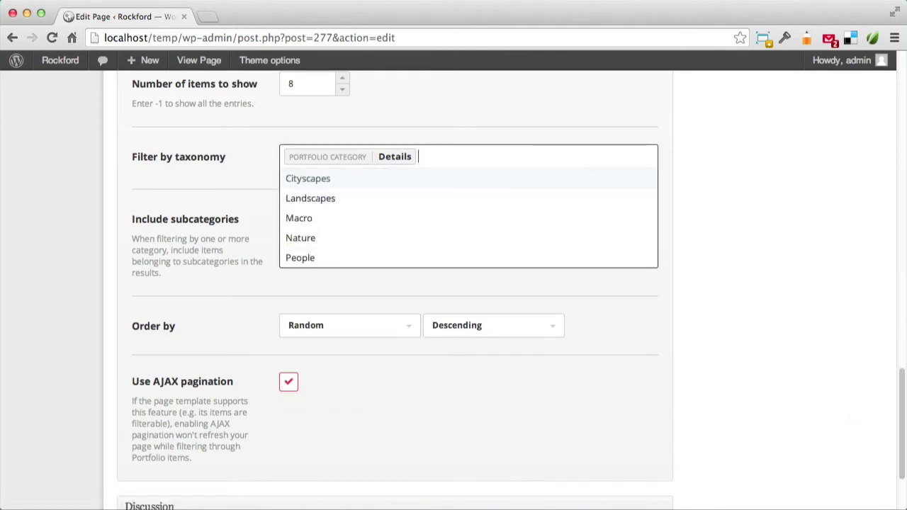
click(692, 136)
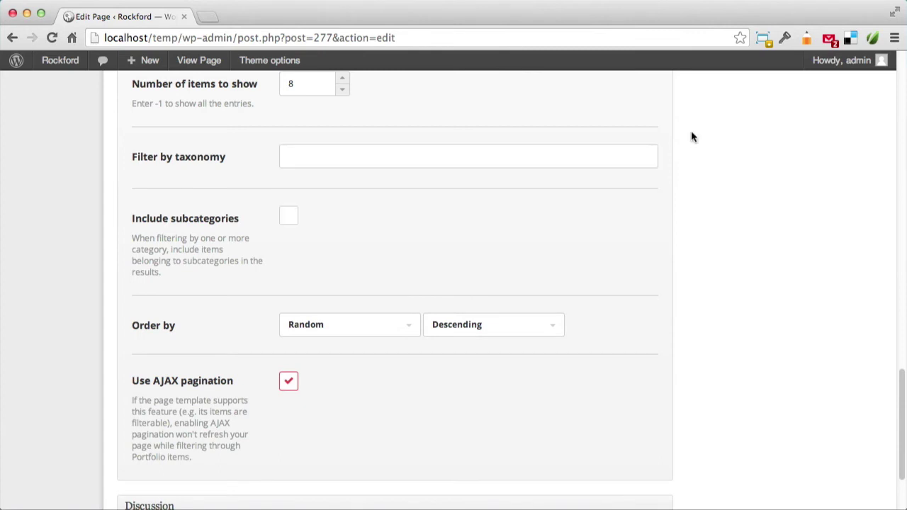
drag(896, 395, 889, 142)
scroll(889, 142, up, 5)
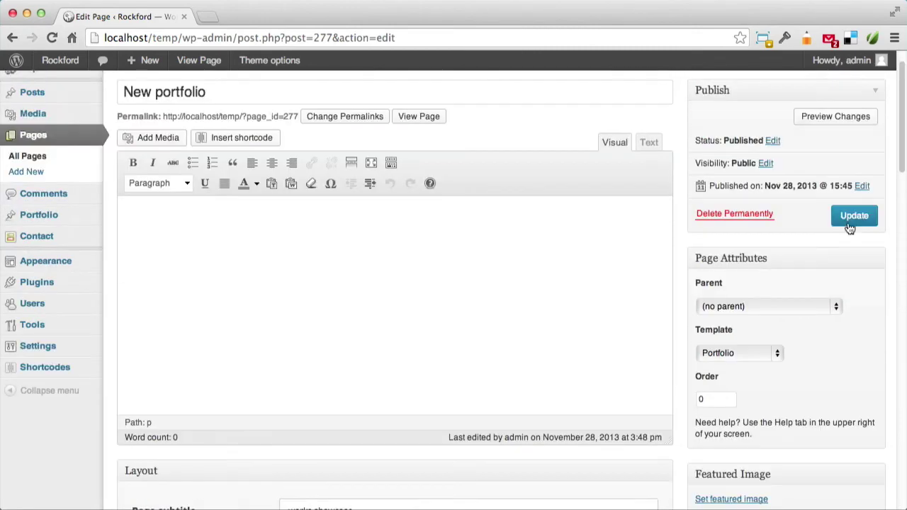
click(853, 216)
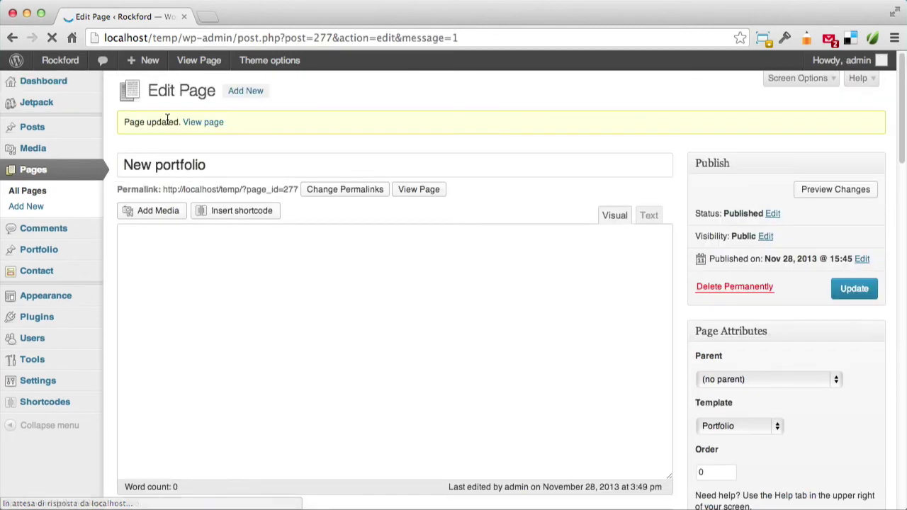
View the portfolio page on the site and look over the randomly ordered items
click(217, 128)
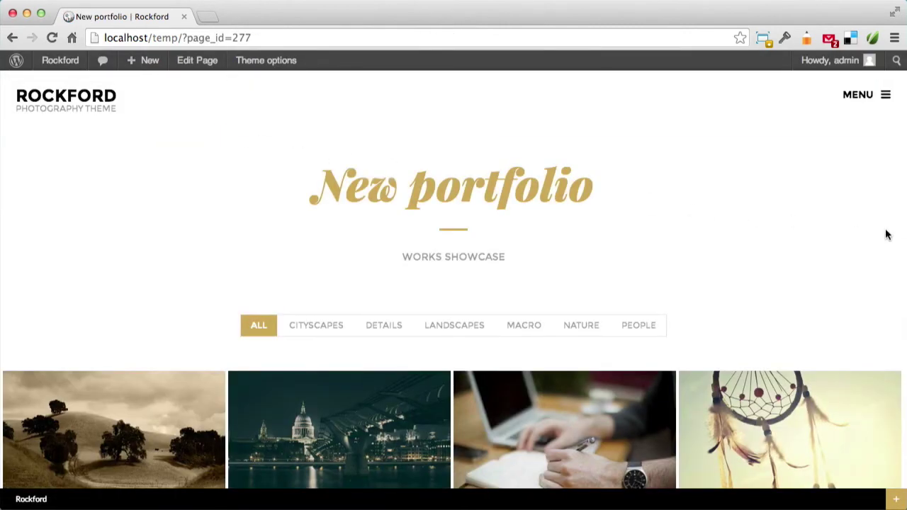
drag(903, 245, 903, 398)
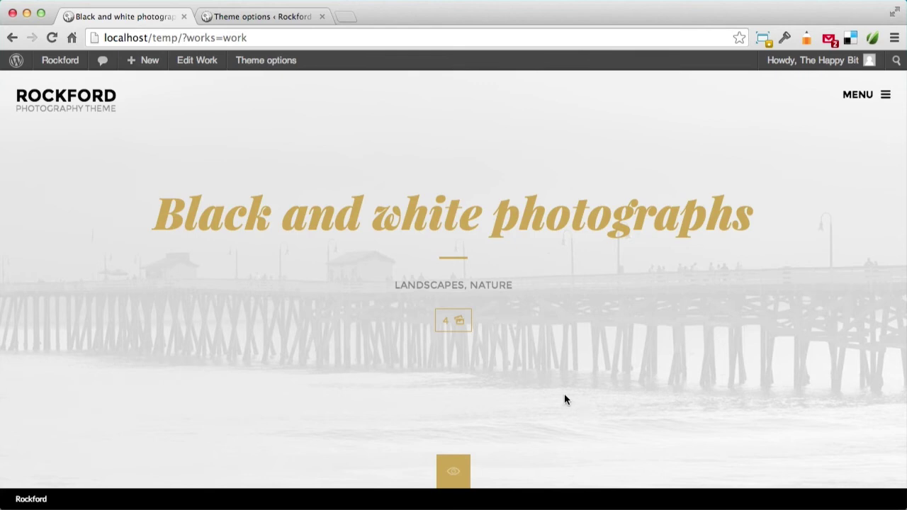
Disable the images count in the theme's portfolio options, save, and reload the Black and white photographs work page
click(236, 18)
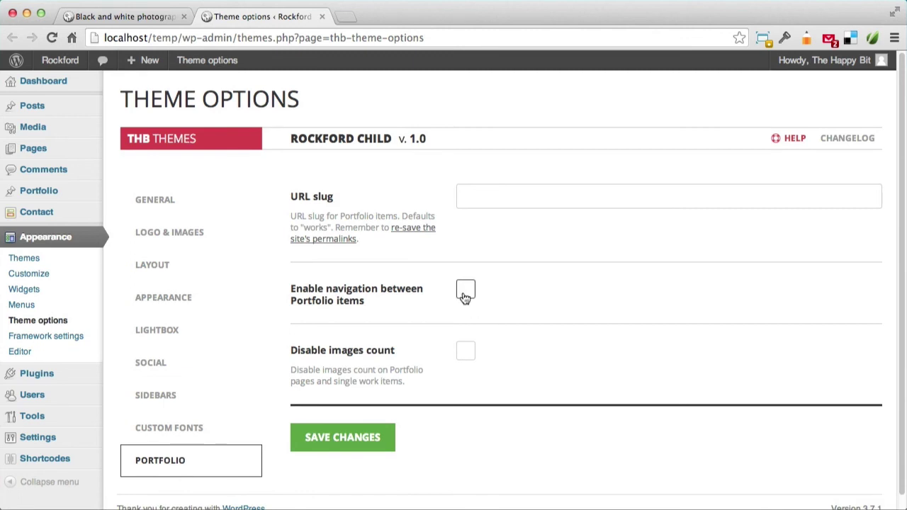
scroll(464, 296, down, 1)
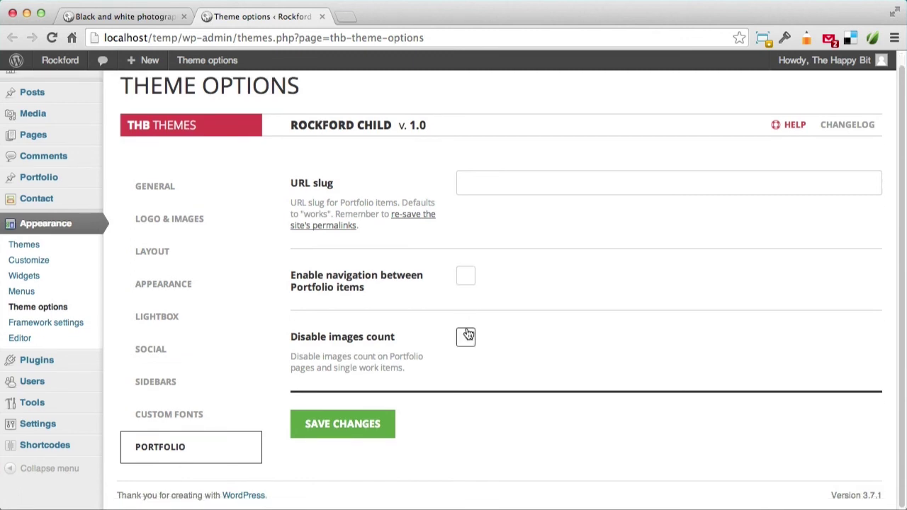
click(323, 423)
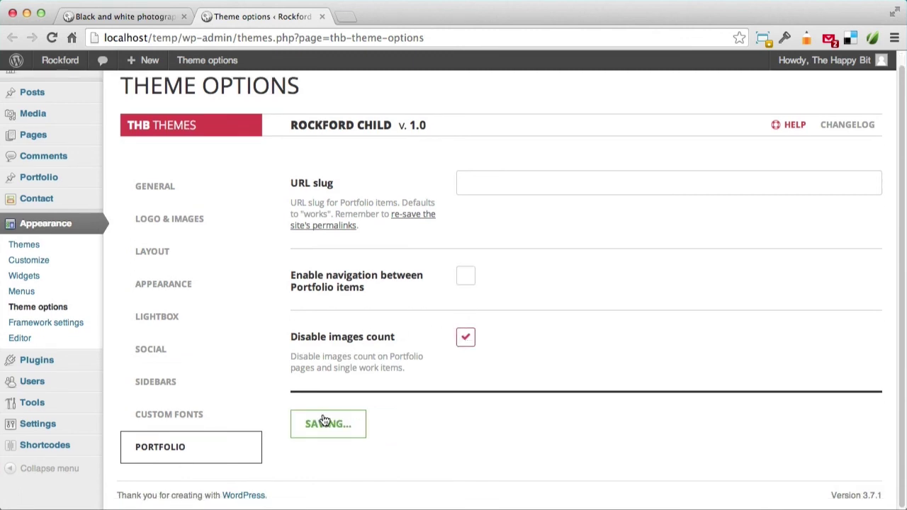
click(111, 19)
click(51, 39)
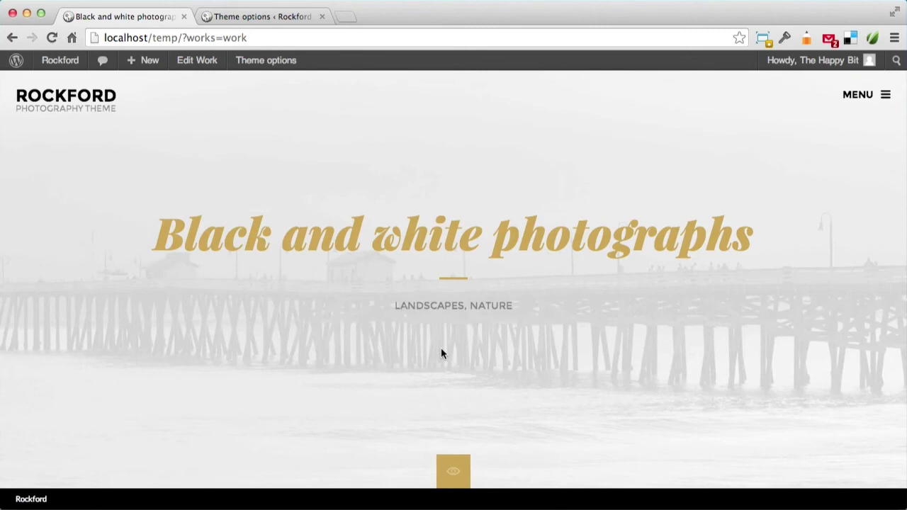
Enable navigation between Portfolio items in the theme options and save the changes
click(245, 20)
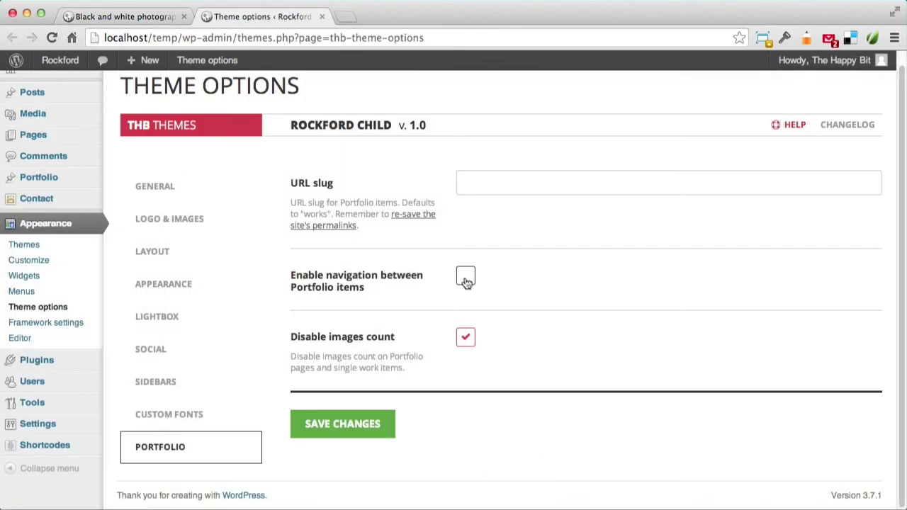
click(356, 427)
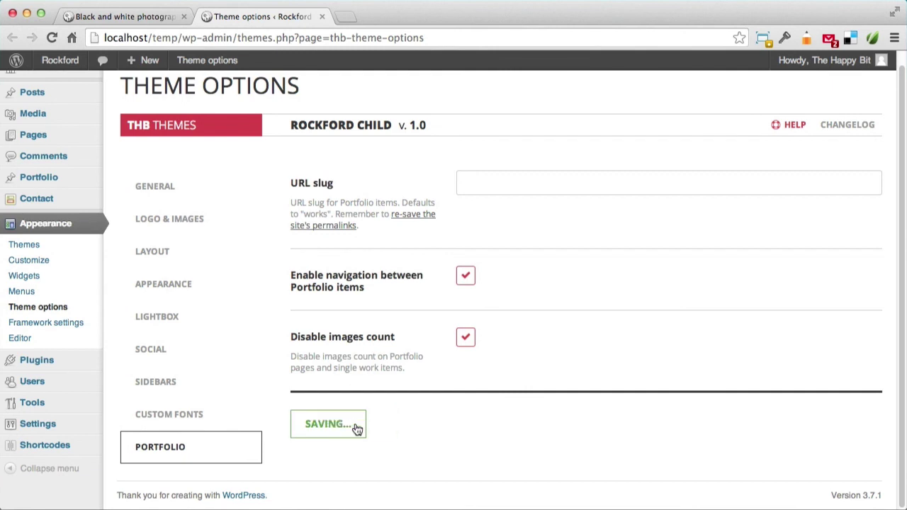
Reload the Black and white photographs work page, go to the next portfolio item and return to the previous one
click(145, 17)
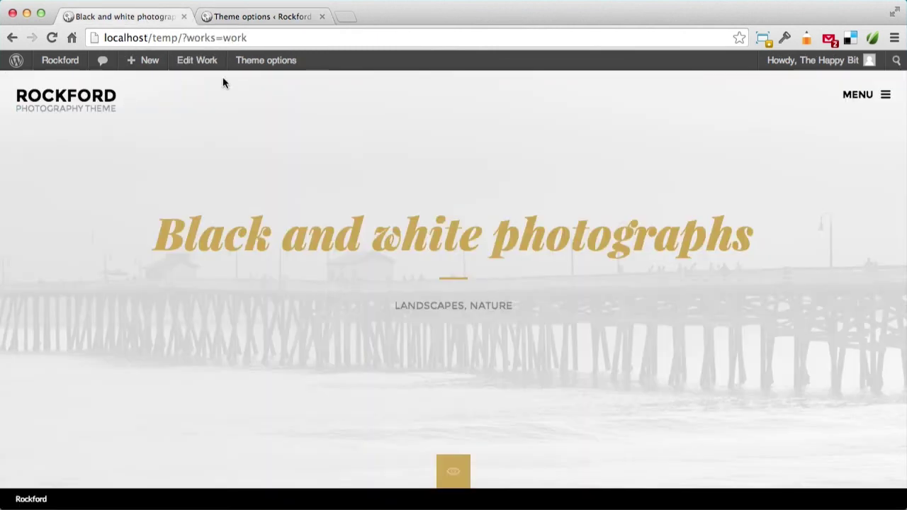
click(53, 36)
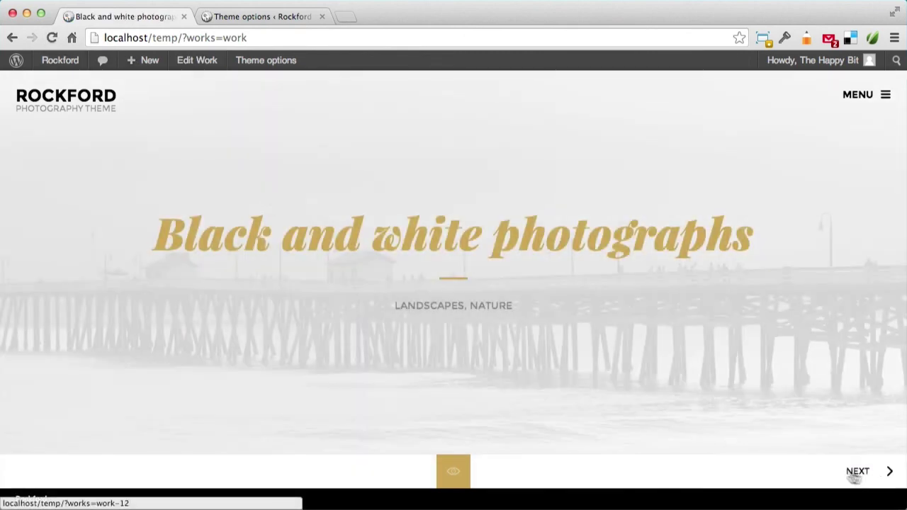
click(866, 473)
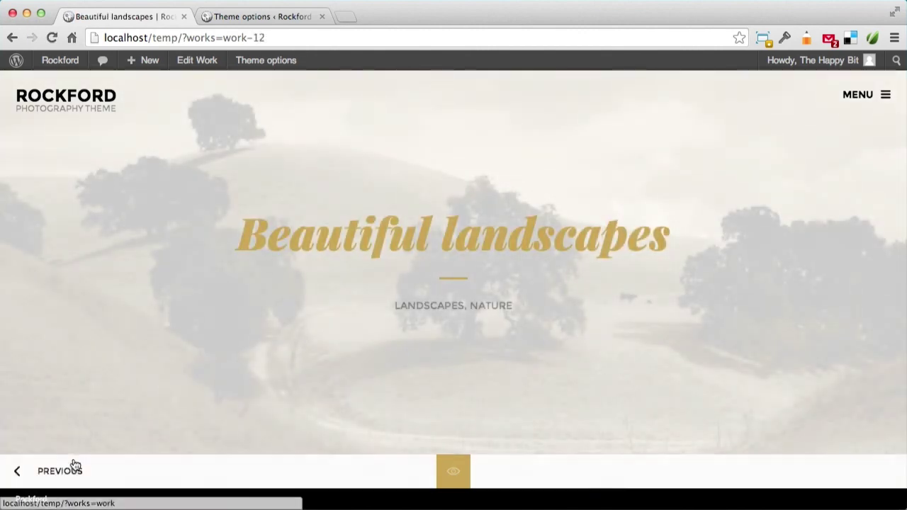
click(73, 471)
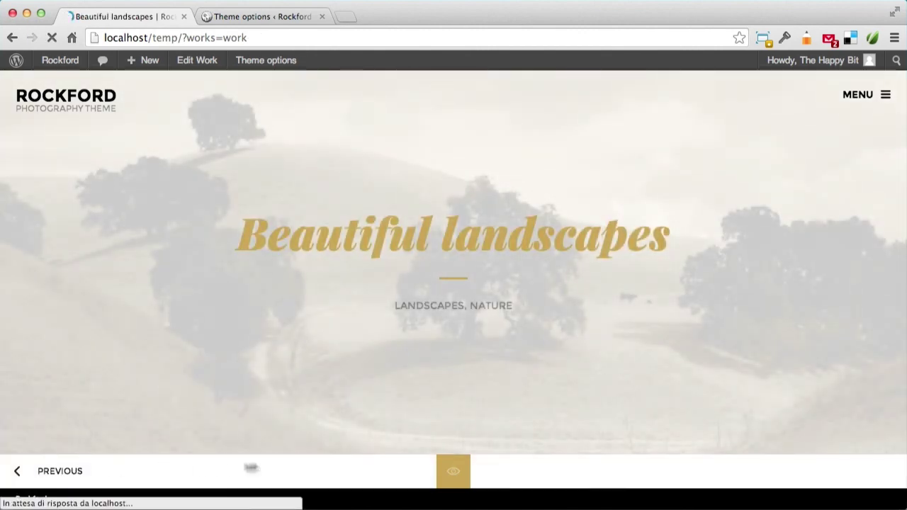